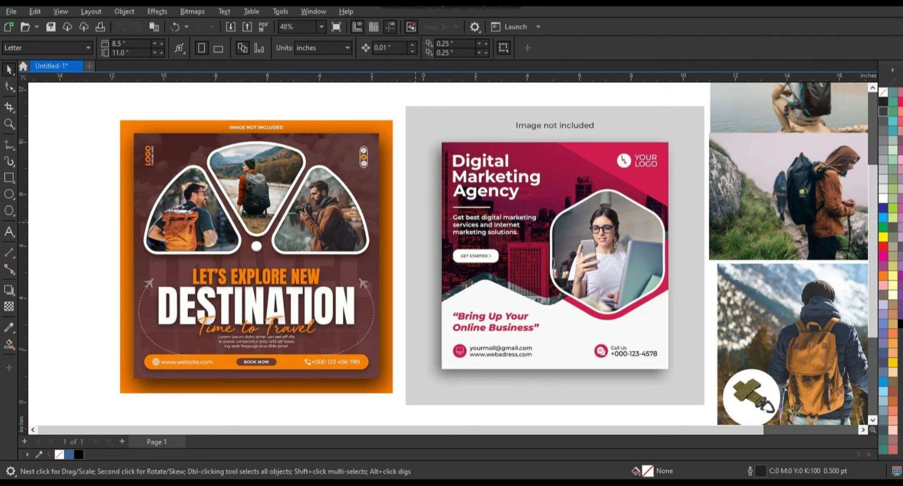
# Draw a test square polygon on the blank canvas, move it, then delete it
pyautogui.hscroll(-5, 449, 253)
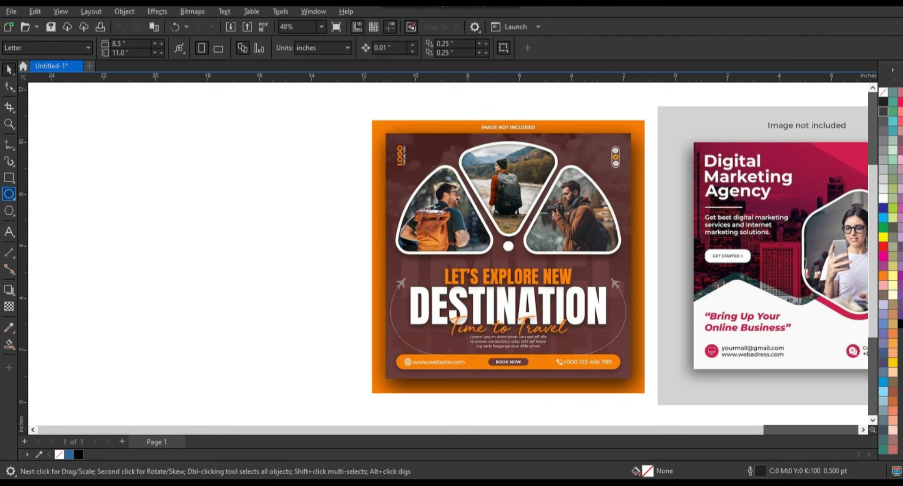
pyautogui.click(9, 211)
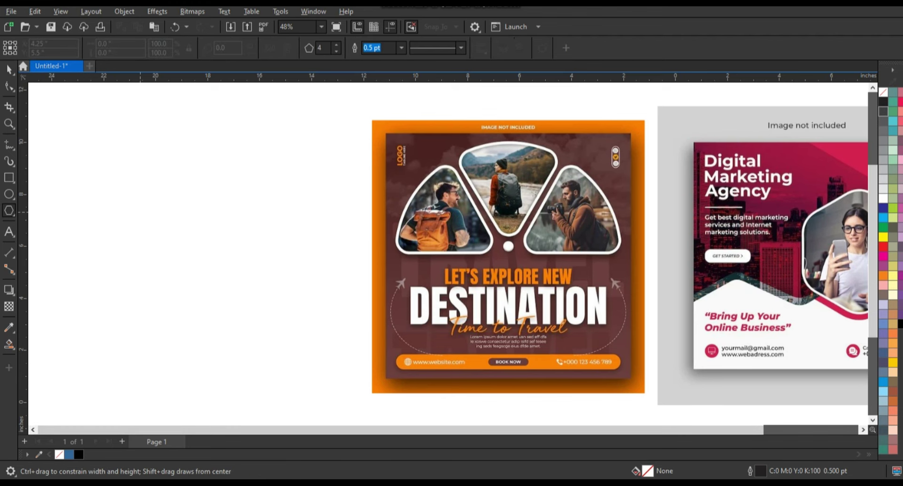
pyautogui.moveTo(145, 207); pyautogui.dragTo(203, 265)
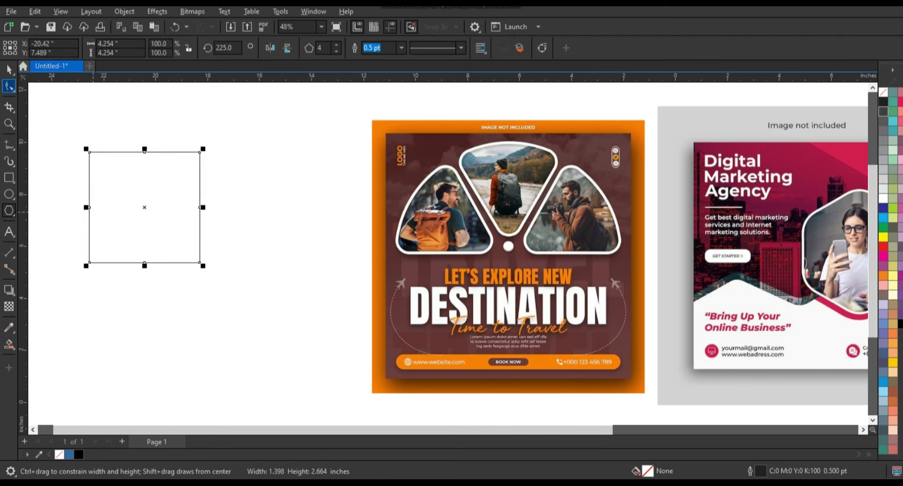
pyautogui.press('space')
pyautogui.moveTo(145, 207); pyautogui.dragTo(204, 245)
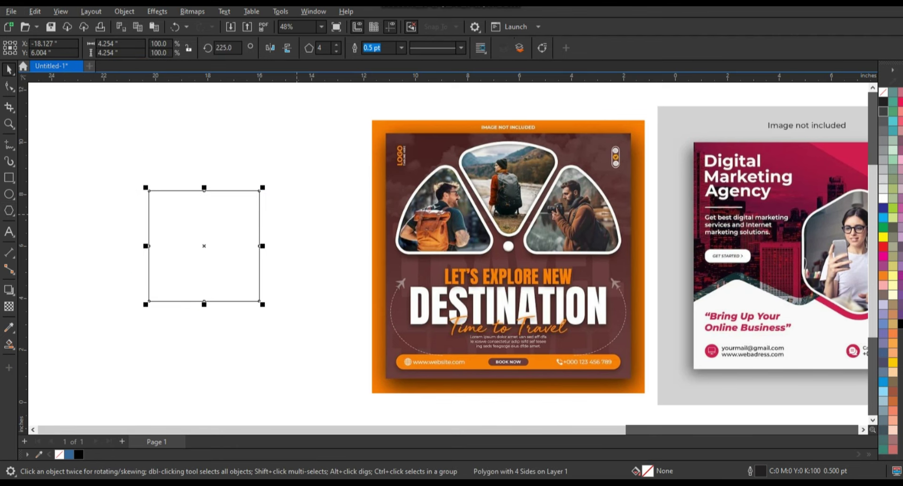
pyautogui.press('Delete')
# Cycle selection through the designs and zoom in on the Digital Marketing design and travel poster
pyautogui.press('Tab')
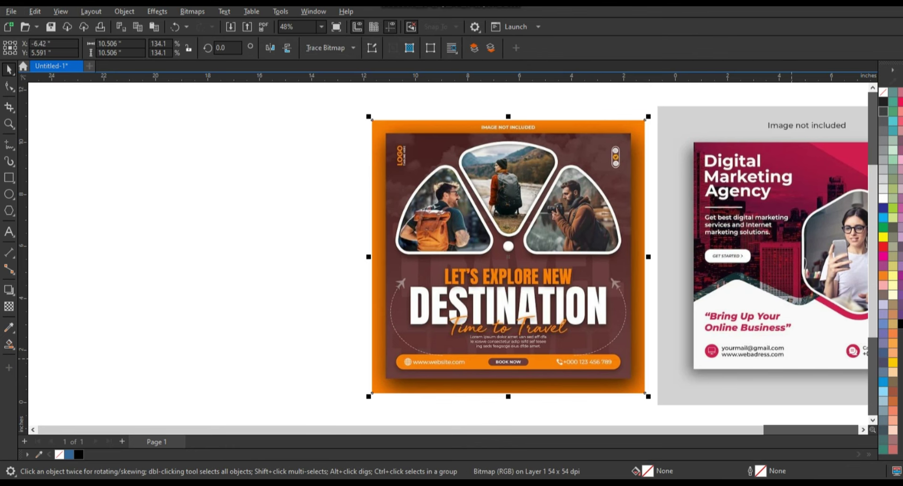
pyautogui.hscroll(2, 447, 254)
pyautogui.press('Tab')
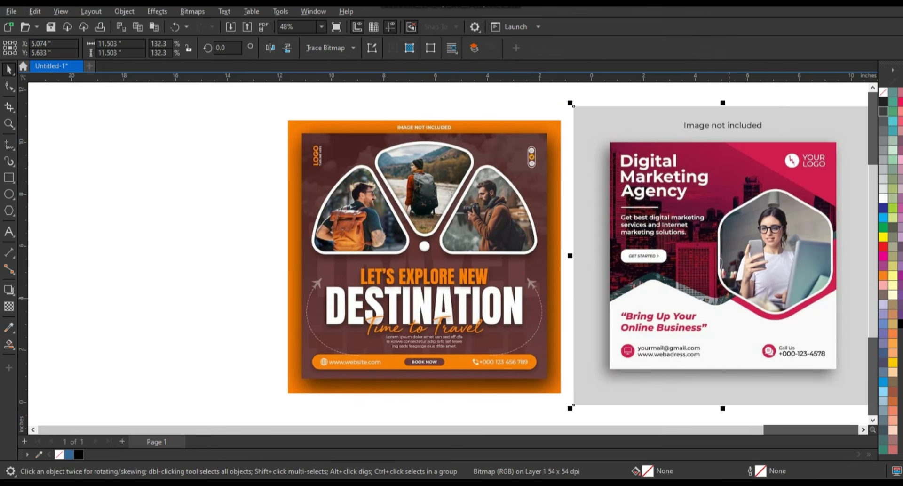
pyautogui.click(9, 123)
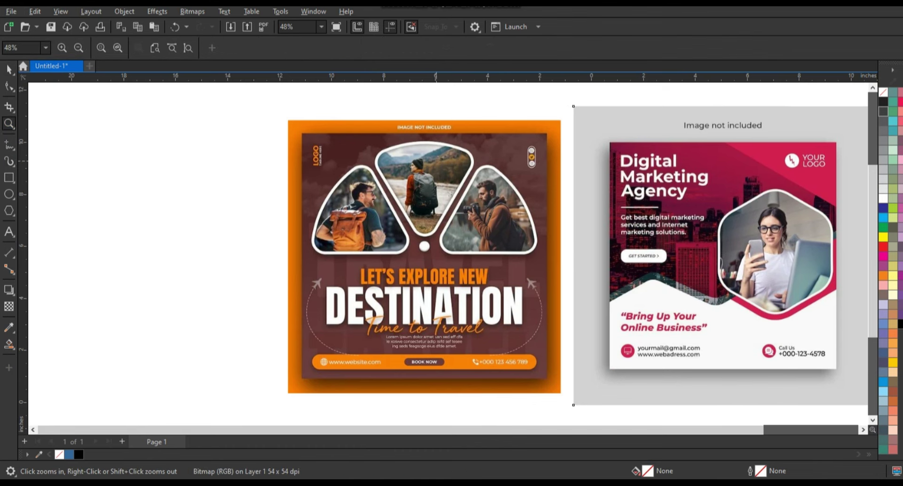
pyautogui.moveTo(316, 133); pyautogui.dragTo(835, 337)
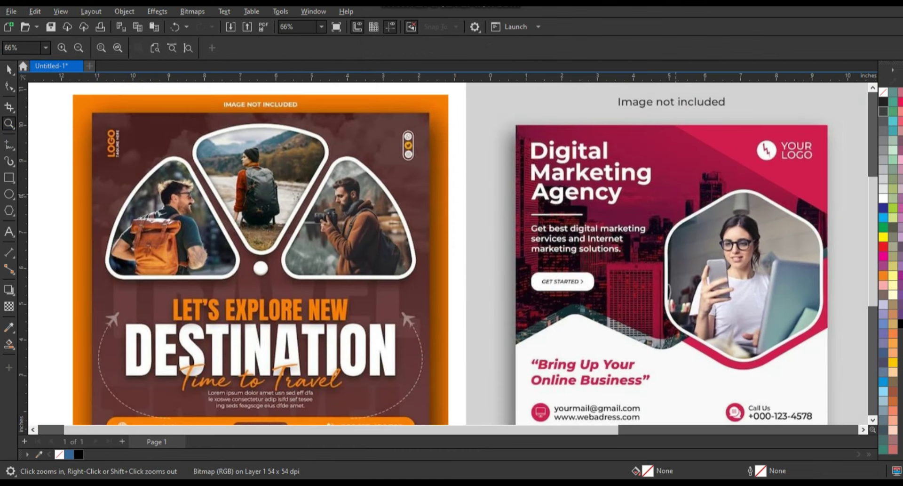
pyautogui.moveTo(649, 168); pyautogui.dragTo(842, 377)
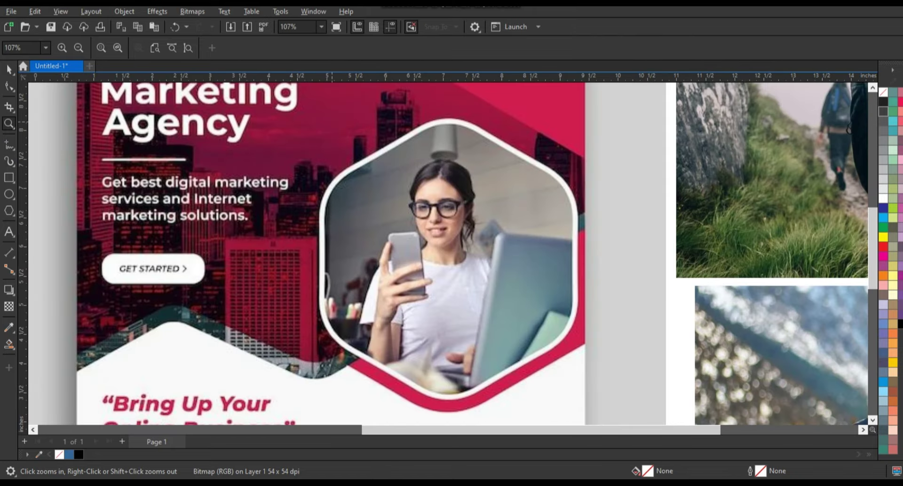
pyautogui.scroll(-2, 686, 226)
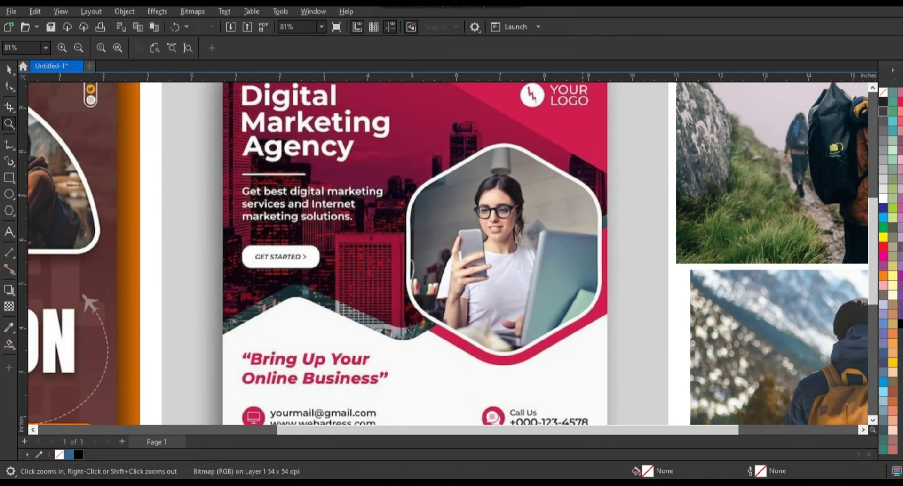
pyautogui.scroll(-1, 686, 226)
pyautogui.scroll(-1, 686, 226)
pyautogui.scroll(-1, 632, 262)
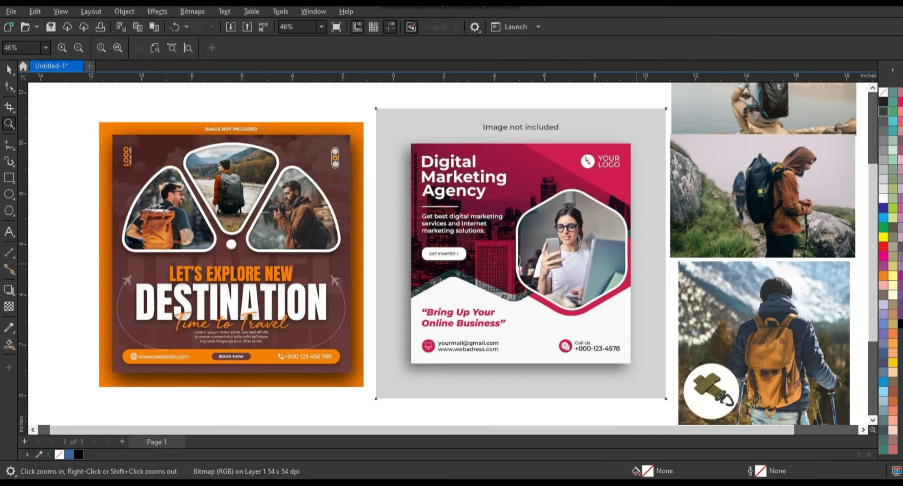
pyautogui.moveTo(373, 111); pyautogui.dragTo(71, 390)
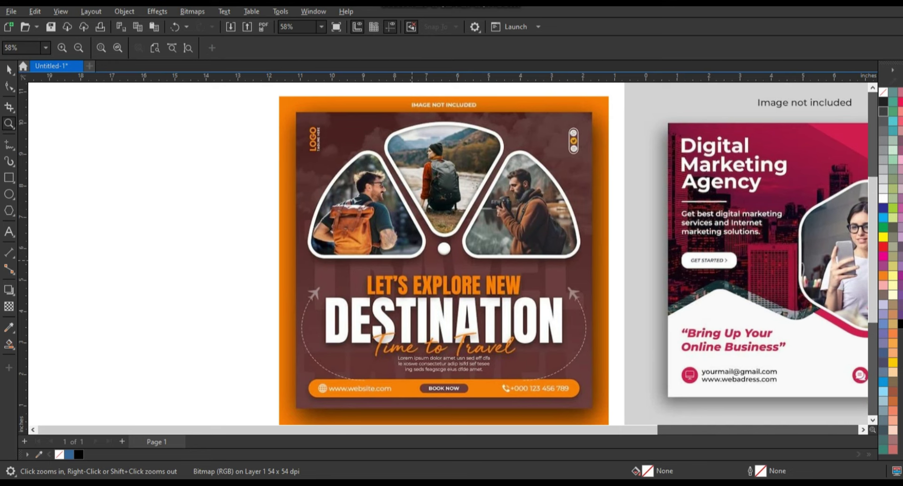
# Zoom around to inspect the hiker photos and travel flyer, then clear the selection
pyautogui.scroll(-1, 412, 264)
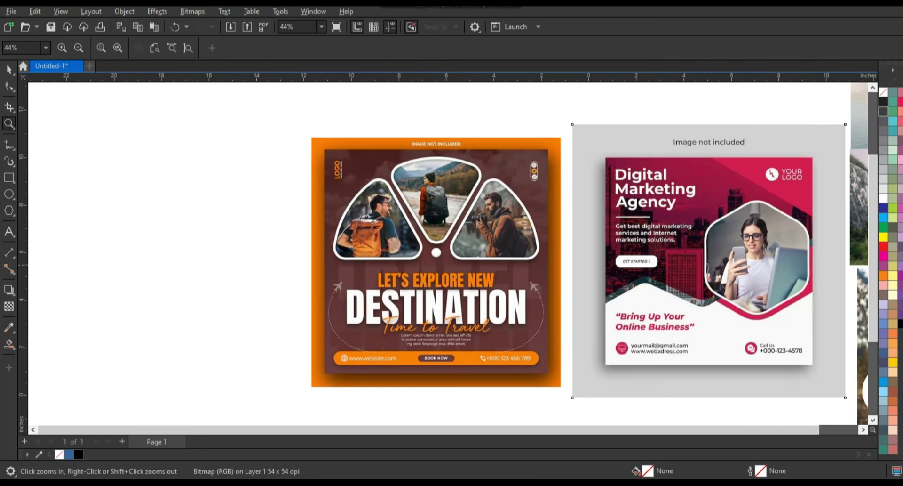
pyautogui.scroll(-1, 461, 211)
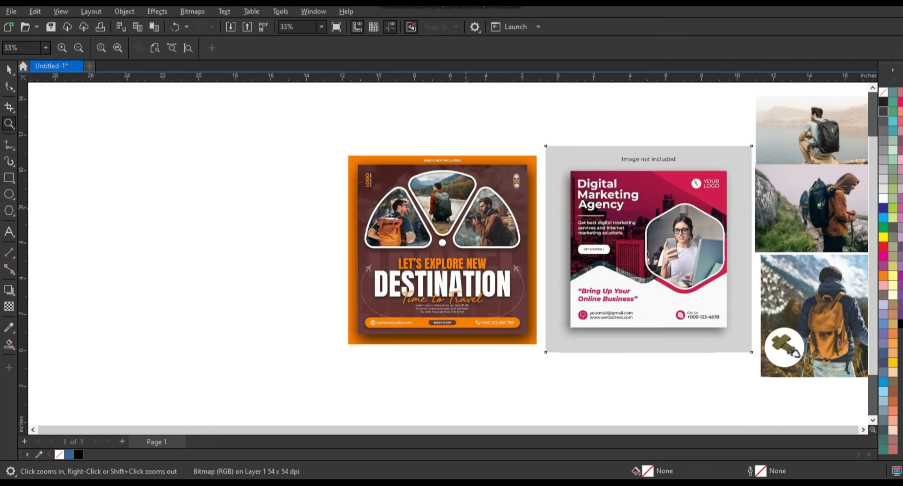
pyautogui.scroll(-1, 550, 250)
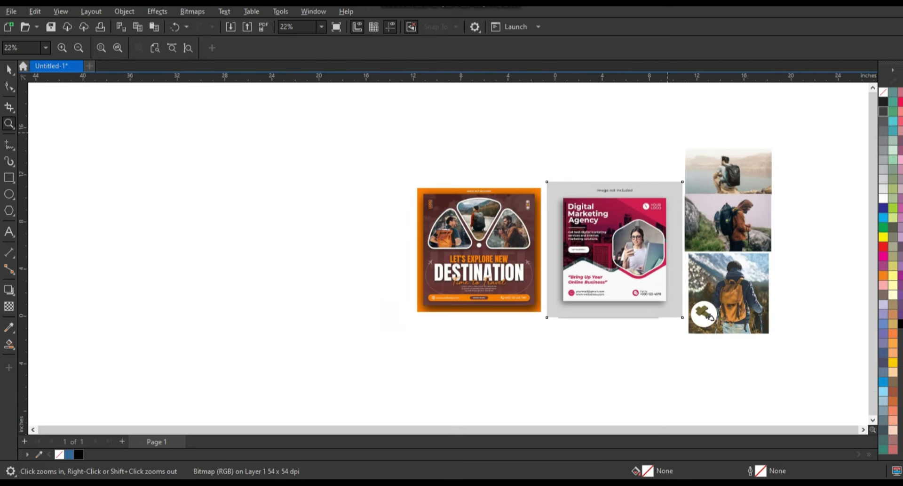
pyautogui.moveTo(668, 133); pyautogui.dragTo(807, 364)
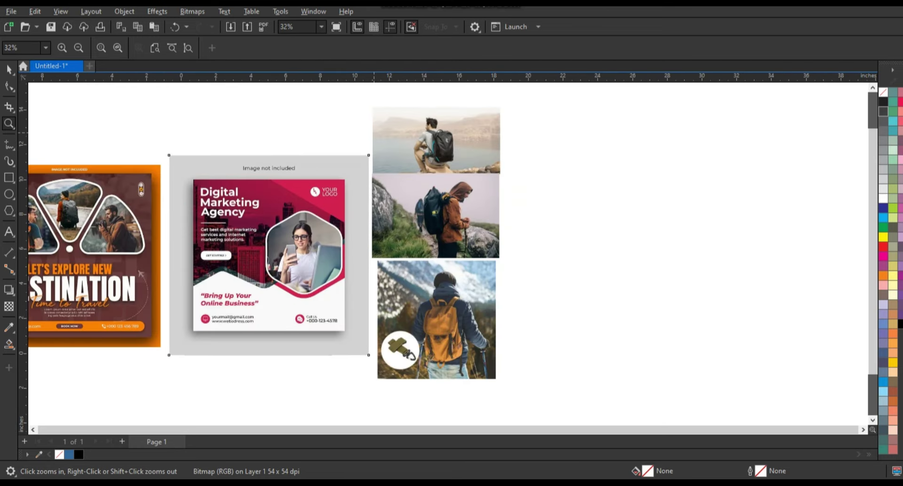
pyautogui.moveTo(411, 142); pyautogui.dragTo(532, 192)
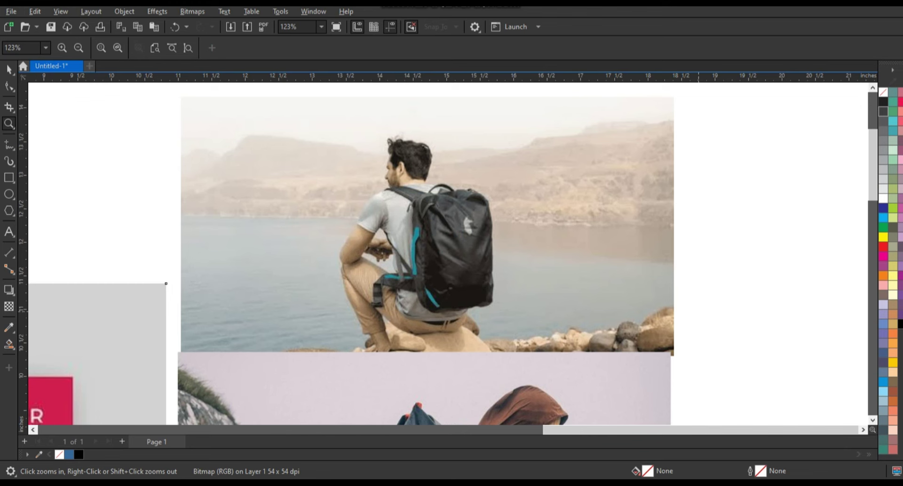
pyautogui.scroll(-3, 447, 254)
pyautogui.scroll(-3, 447, 254)
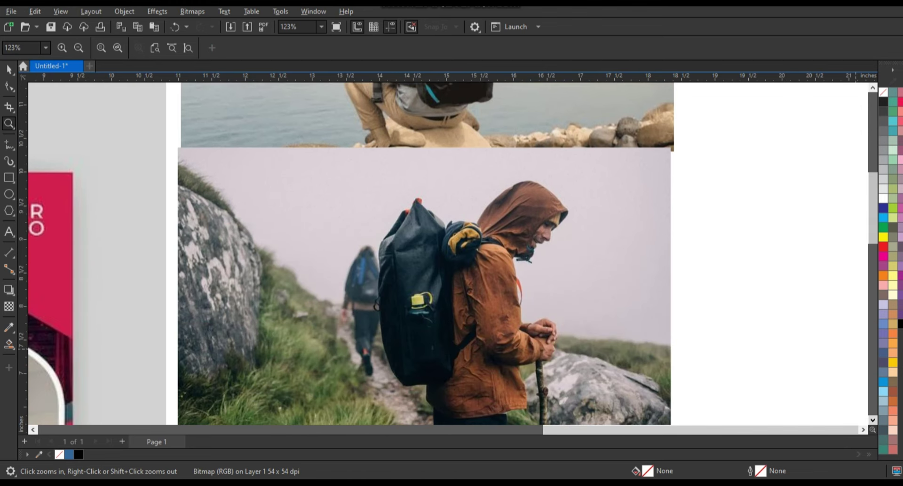
pyautogui.scroll(-2, 447, 254)
pyautogui.scroll(-3, 447, 254)
pyautogui.scroll(-1, 447, 254)
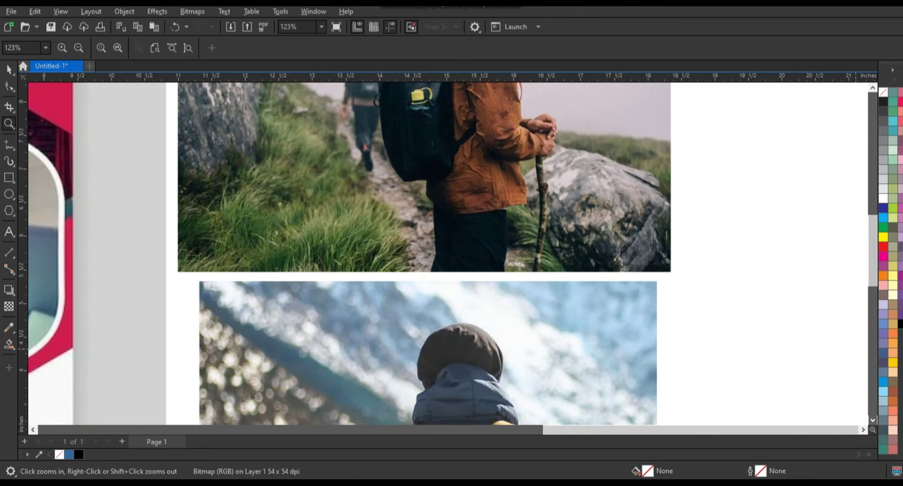
pyautogui.scroll(-2, 814, 242)
pyautogui.scroll(-2, 814, 243)
pyautogui.scroll(-2, 814, 242)
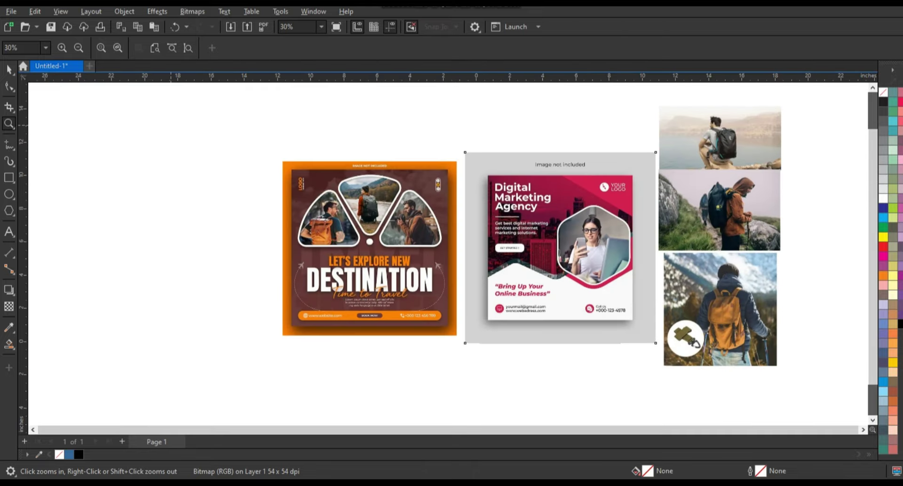
pyautogui.moveTo(172, 124); pyautogui.dragTo(463, 330)
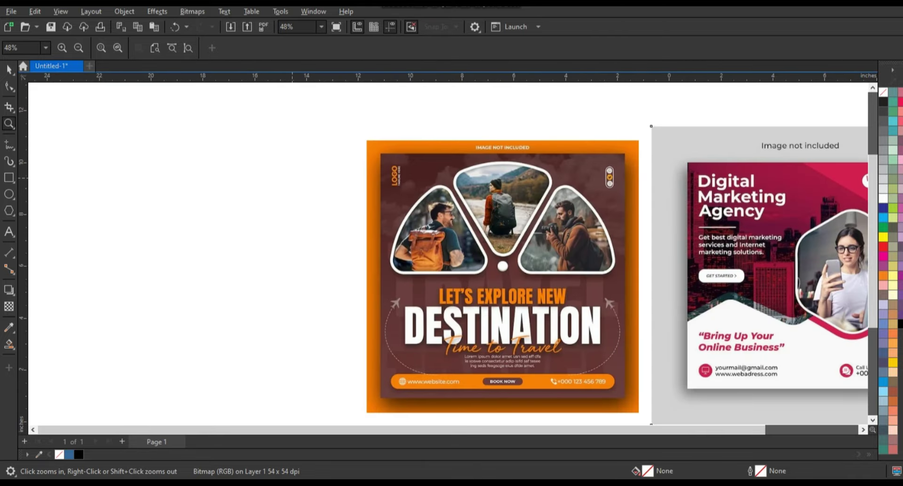
pyautogui.moveTo(651, 128); pyautogui.dragTo(275, 414)
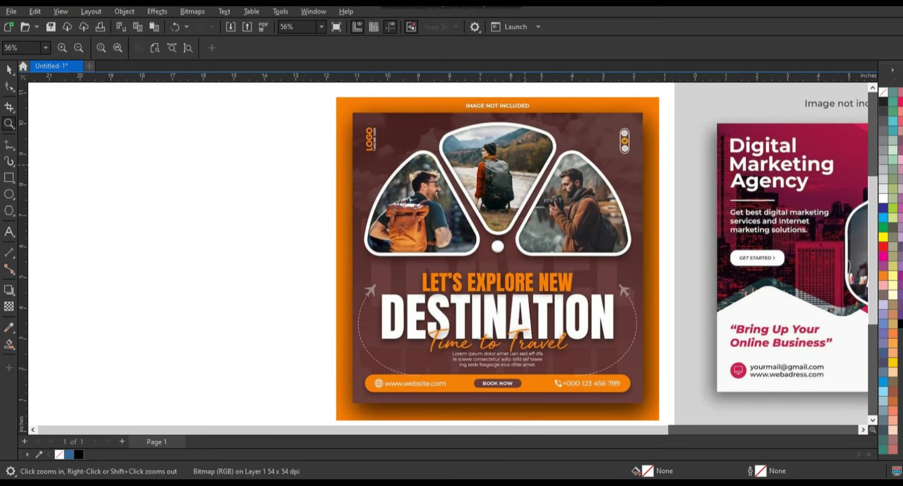
pyautogui.click(9, 69)
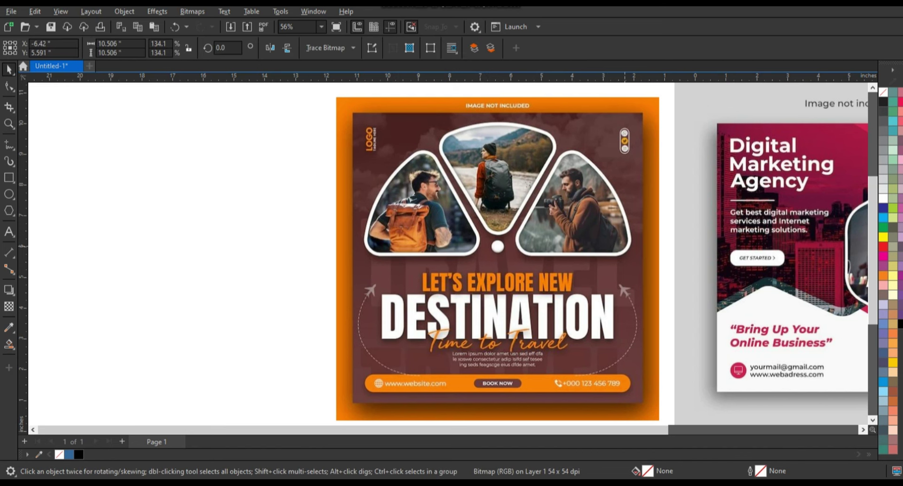
pyautogui.click(497, 256)
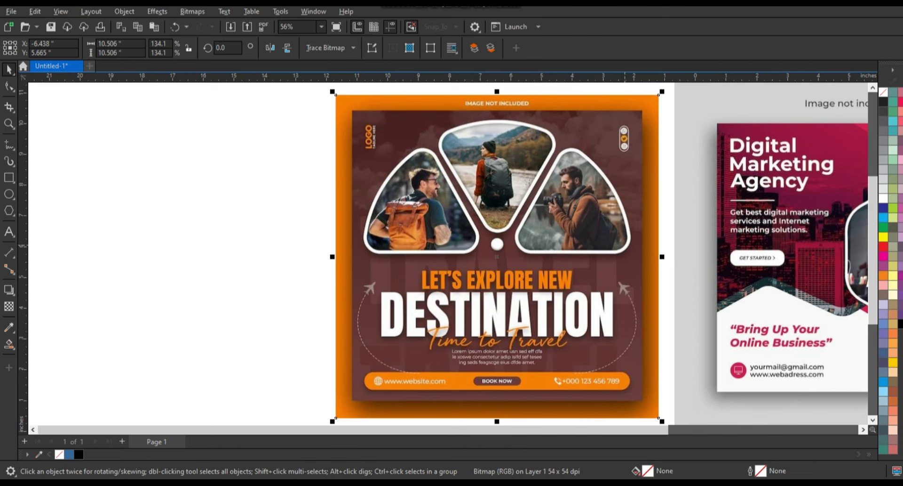
pyautogui.scroll(-1, 696, 281)
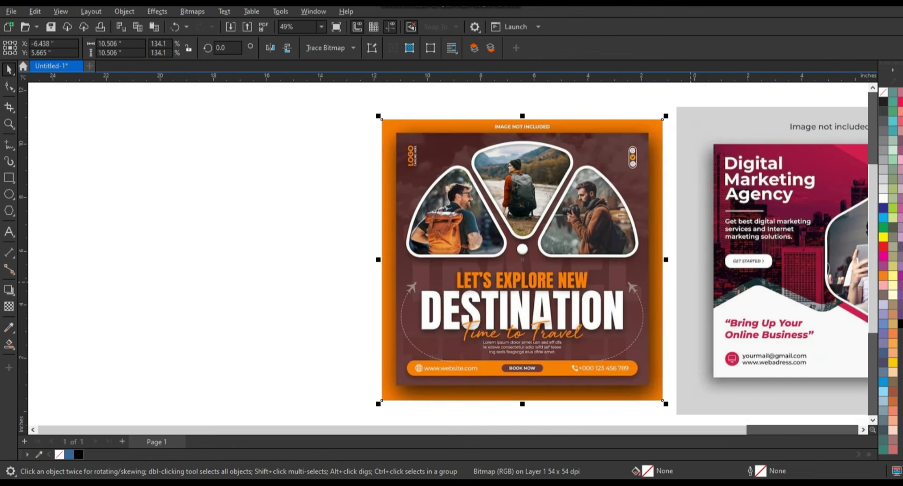
pyautogui.press('Escape')
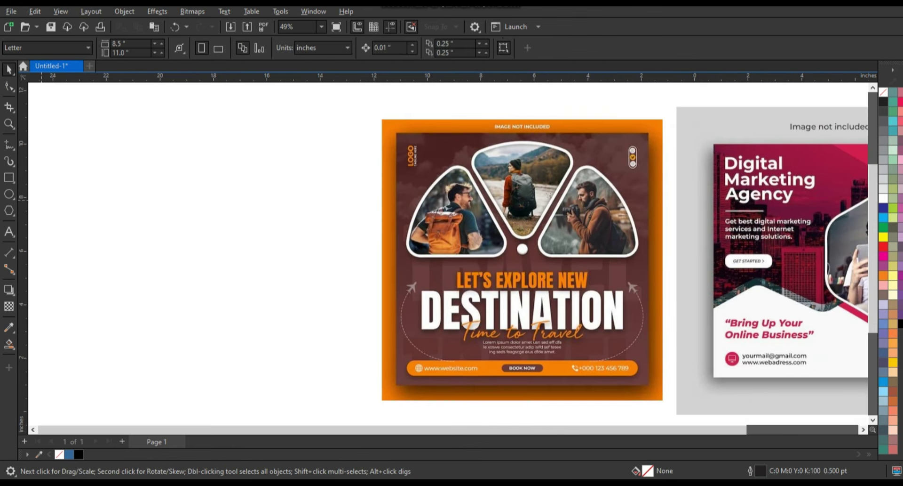
# Draw a large circle on the blank canvas and nudge it slightly left
pyautogui.press('F7')
pyautogui.moveTo(78, 142); pyautogui.dragTo(338, 402)
pyautogui.press('space')
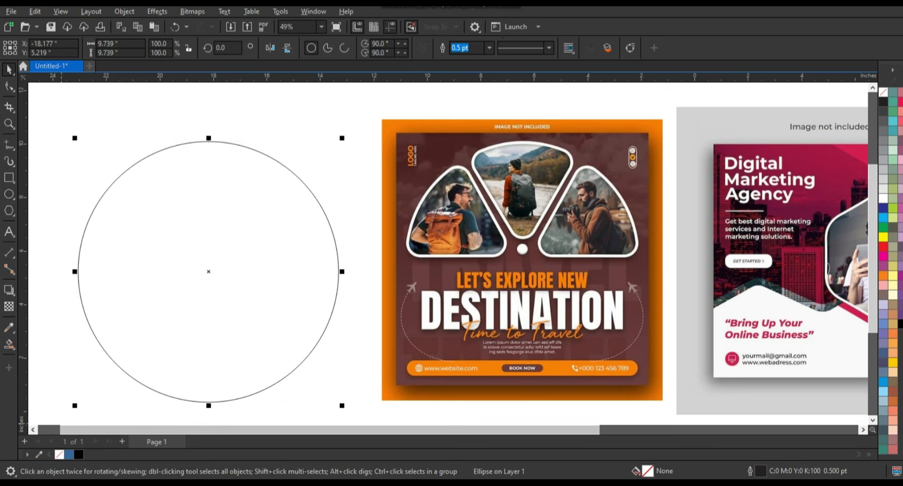
pyautogui.hscroll(-3, 447, 254)
pyautogui.moveTo(419, 149); pyautogui.dragTo(366, 132)
pyautogui.press('Escape')
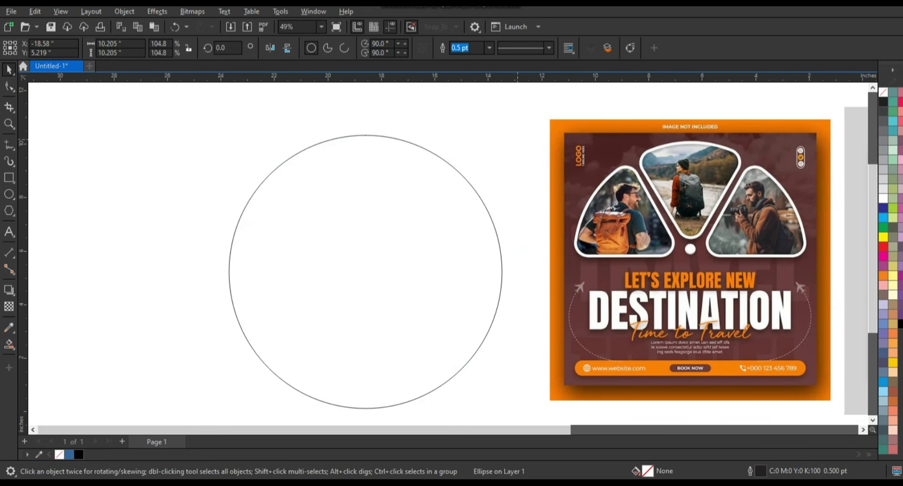
pyautogui.press('F6')
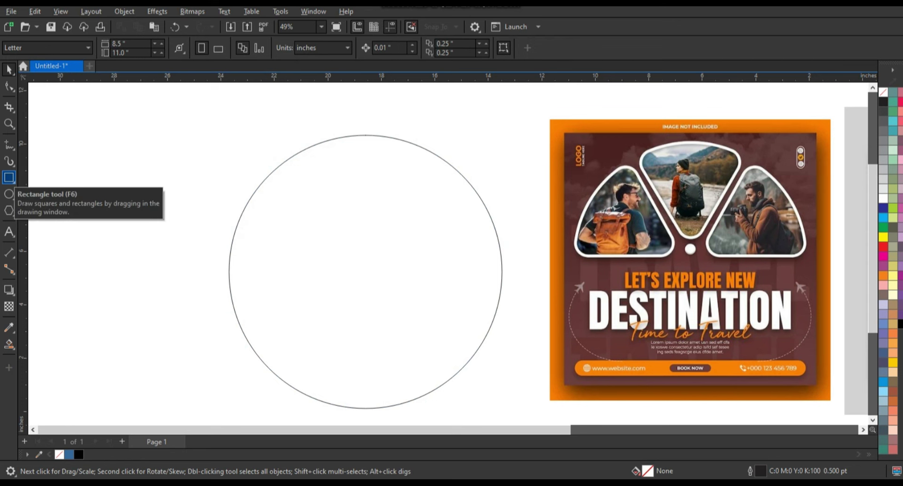
# Add a tall thin bar centred on the circle, stretched past its top and bottom
pyautogui.click(9, 178)
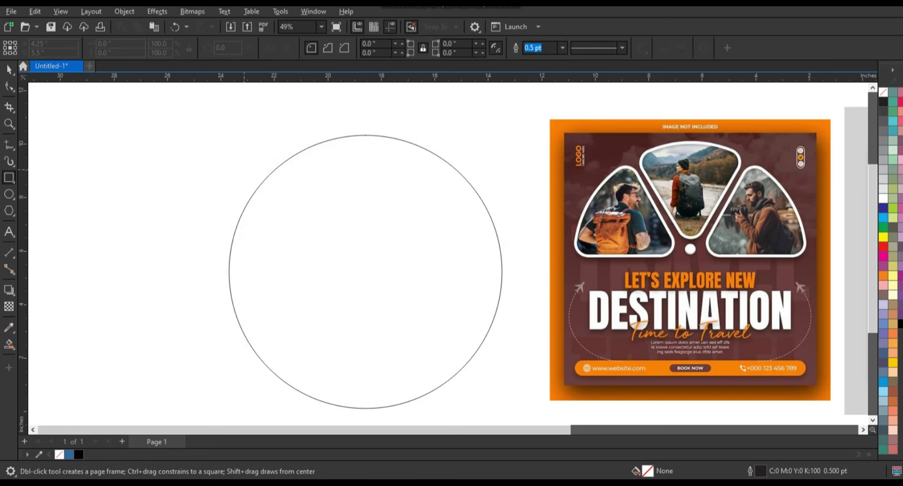
pyautogui.moveTo(352, 120); pyautogui.dragTo(362, 413)
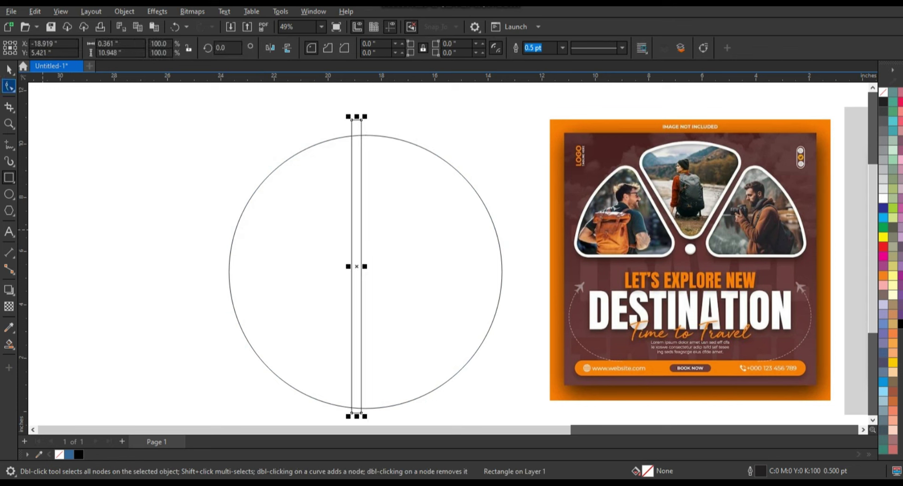
pyautogui.press('space')
pyautogui.keyDown('shift'); pyautogui.click(230, 271); pyautogui.keyUp('shift')
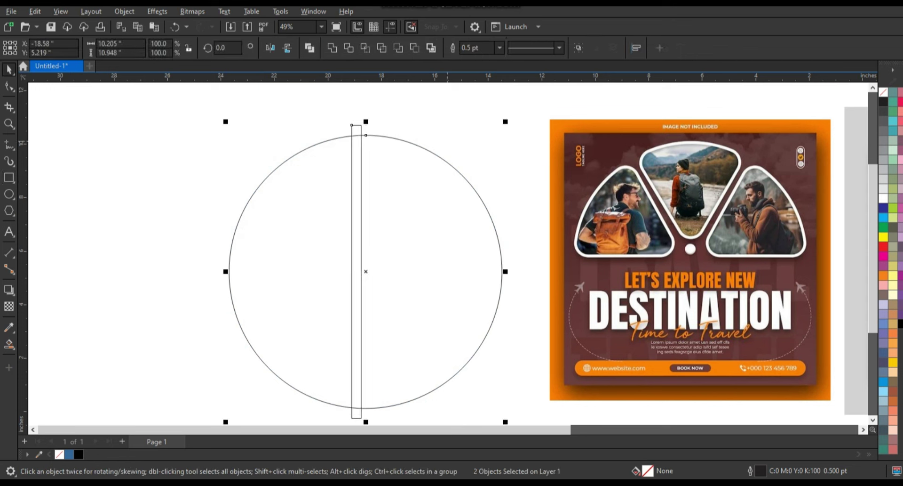
pyautogui.press('c')
pyautogui.press('Escape')
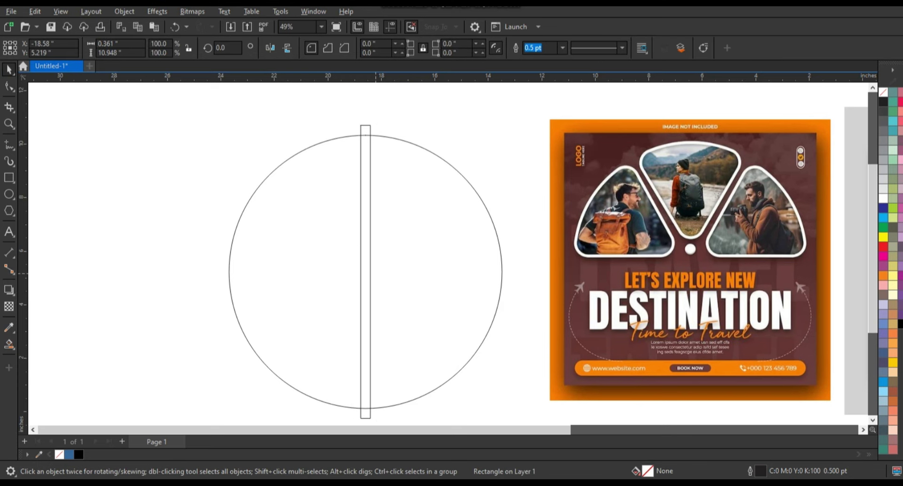
pyautogui.click(362, 271)
pyautogui.moveTo(365, 121)
pyautogui.mouseDown()
pyautogui.moveTo(365, 112)
pyautogui.moveTo(382, 110)
pyautogui.moveTo(447, 133)
pyautogui.mouseUp()
# Rotate the bar to 330° and add copies 60° apart, forming six spokes
pyautogui.click(363, 263)
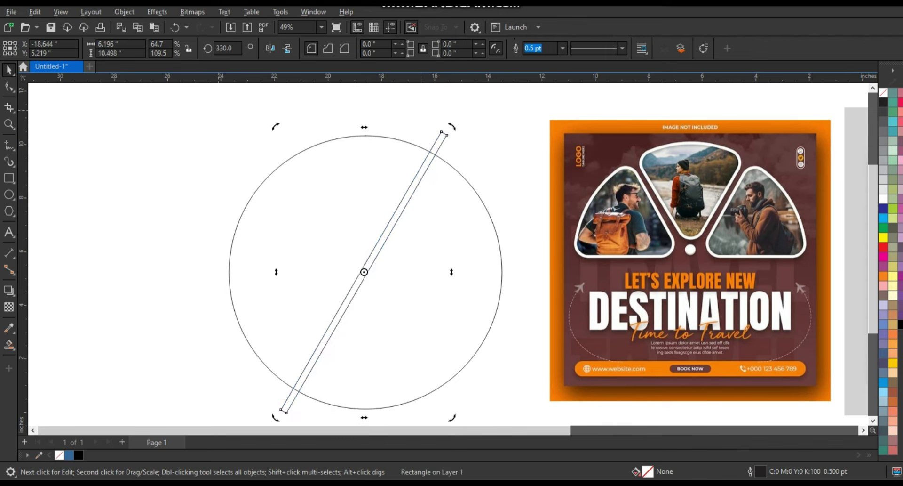
pyautogui.press('Escape')
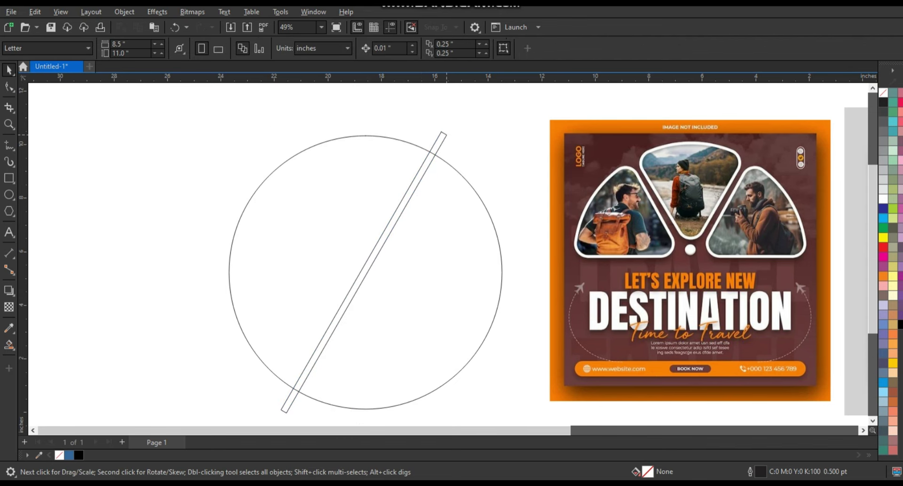
pyautogui.click(364, 271)
pyautogui.click(364, 271)
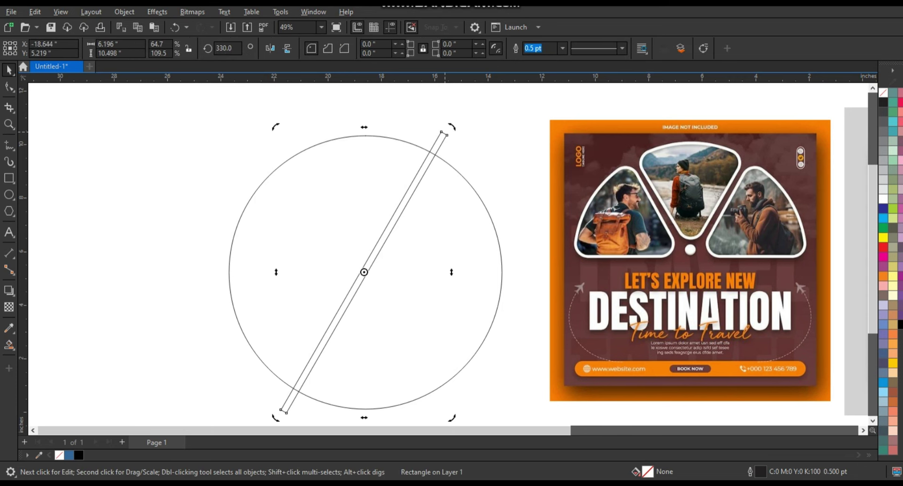
pyautogui.moveTo(451, 136); pyautogui.dragTo(481, 270)
pyautogui.hotkey('ctrl', 'r')
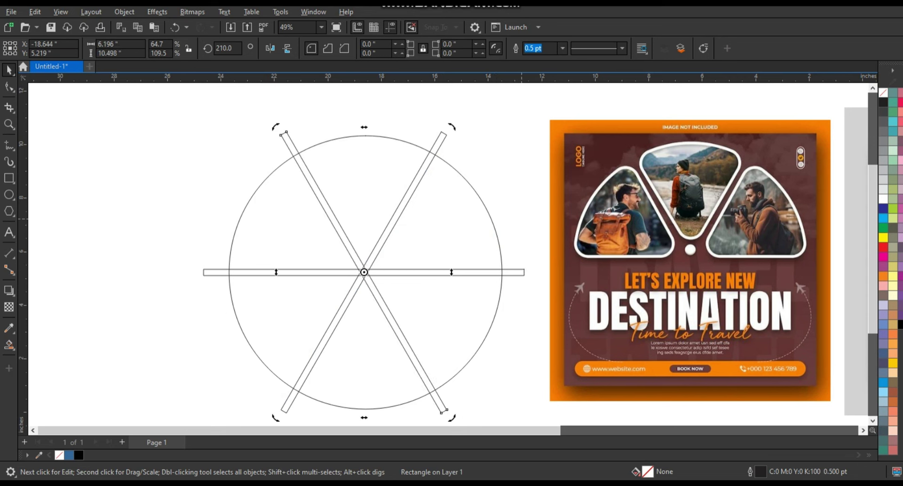
pyautogui.press('Escape')
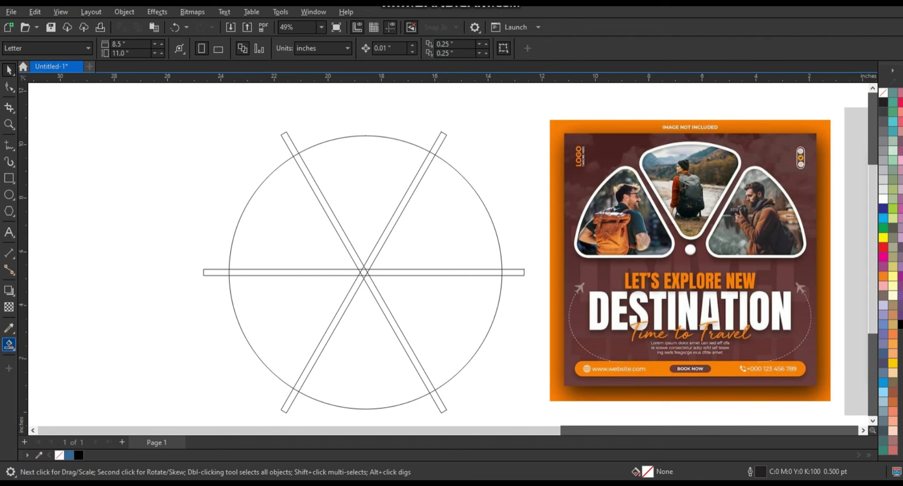
# Smart Fill the upper-left, upper-middle and upper-right circle regions with blue
pyautogui.click(9, 345)
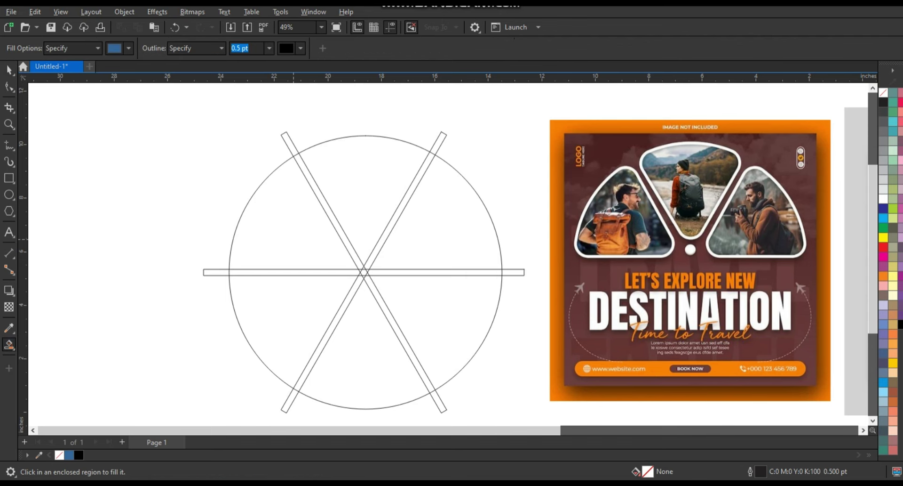
pyautogui.click(301, 225)
pyautogui.click(365, 188)
pyautogui.click(446, 226)
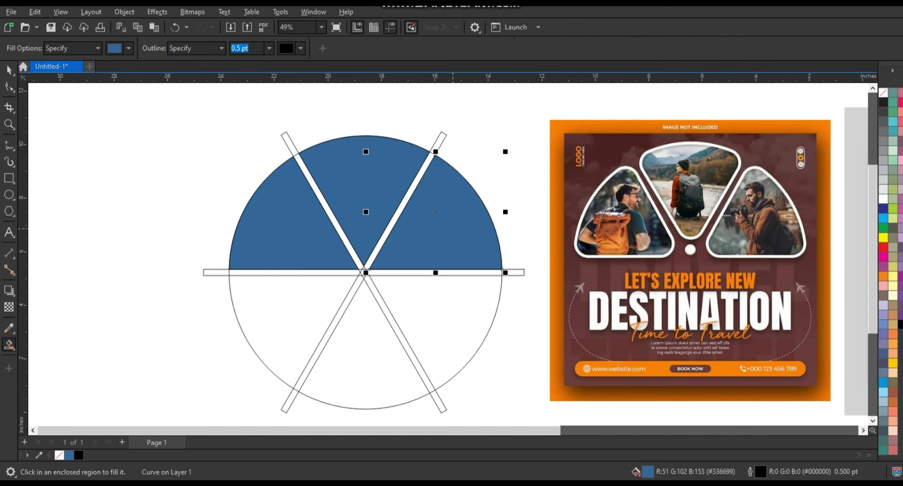
# Delete the three bars and the original circle, leaving only the blue wedges
pyautogui.click(9, 69)
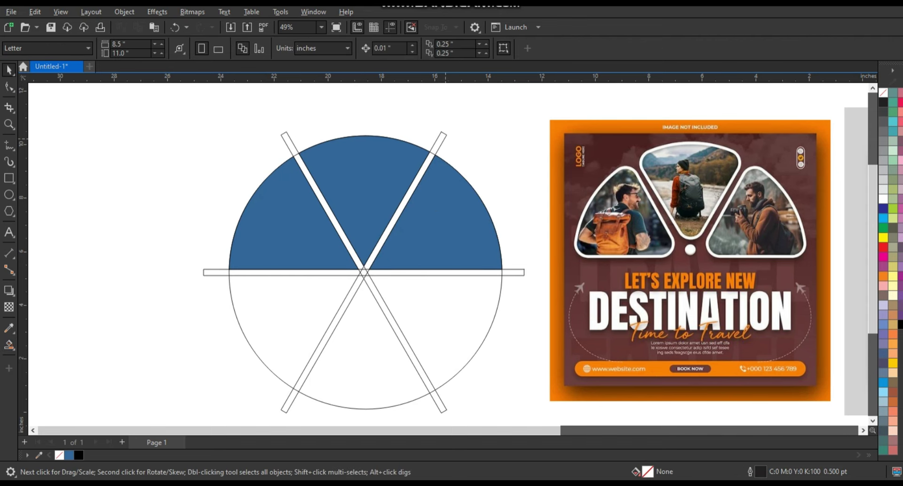
pyautogui.click(404, 203)
pyautogui.press('Delete')
pyautogui.press('Tab')
pyautogui.press('Delete')
pyautogui.press('Tab')
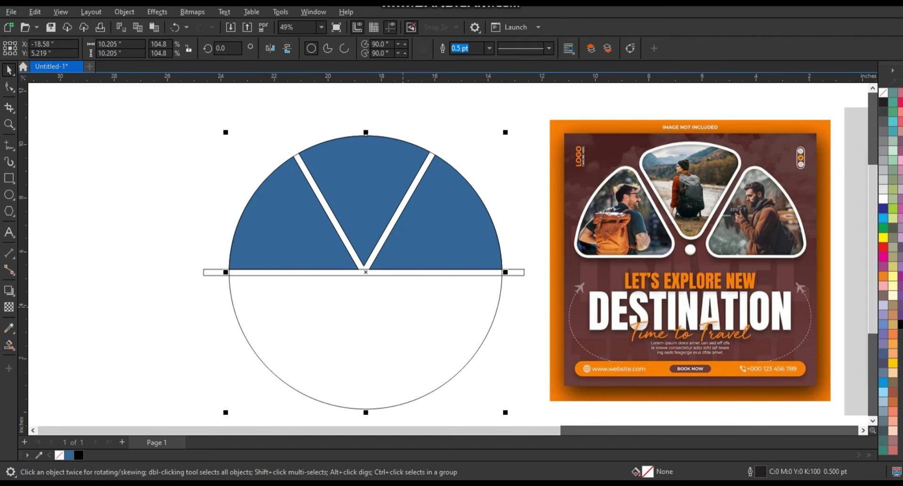
pyautogui.press('Delete')
pyautogui.click(508, 272)
pyautogui.press('Delete')
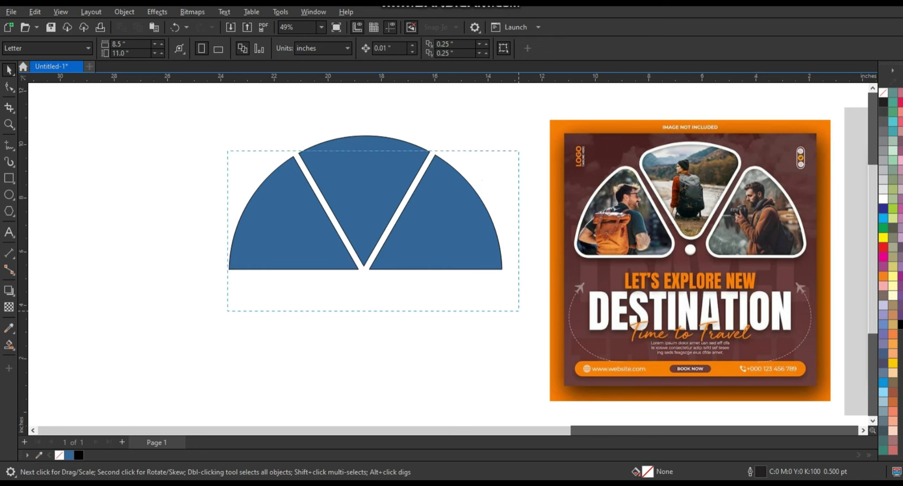
# Combine the three blue wedges into one object and reposition it
pyautogui.moveTo(228, 149); pyautogui.dragTo(519, 308)
pyautogui.moveTo(365, 217); pyautogui.dragTo(308, 219)
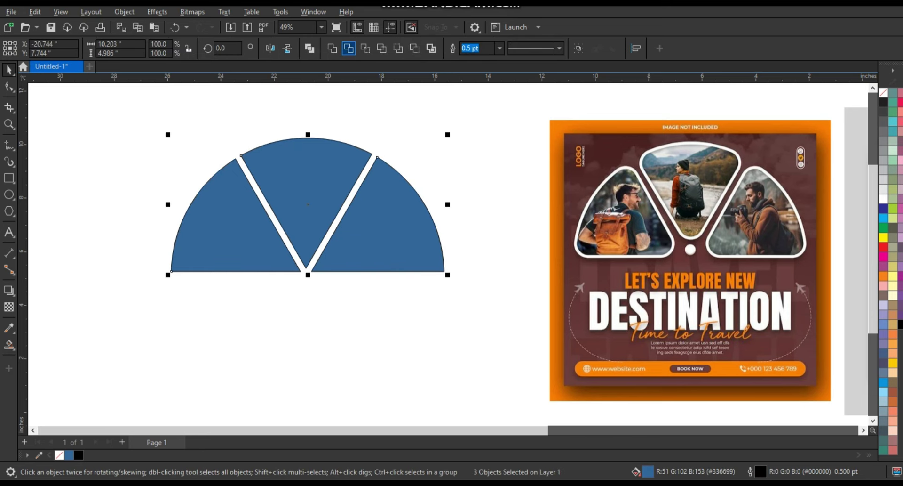
pyautogui.click(332, 48)
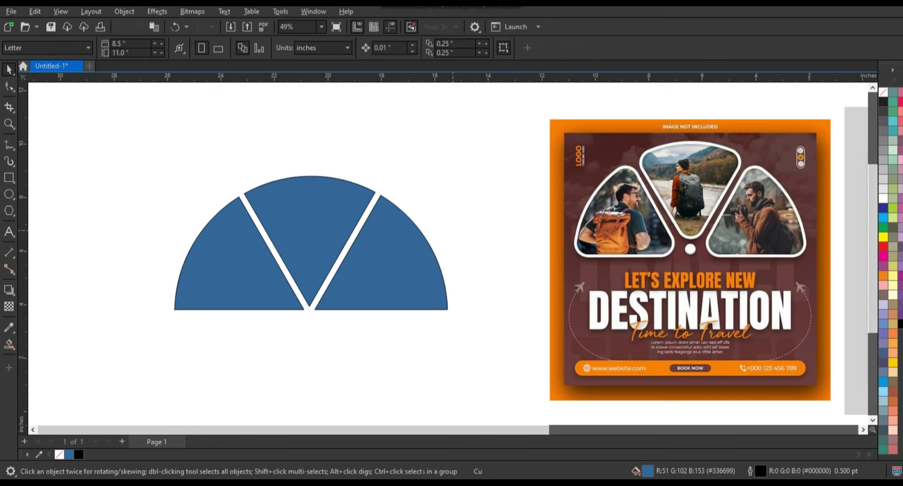
pyautogui.moveTo(310, 235); pyautogui.dragTo(342, 217)
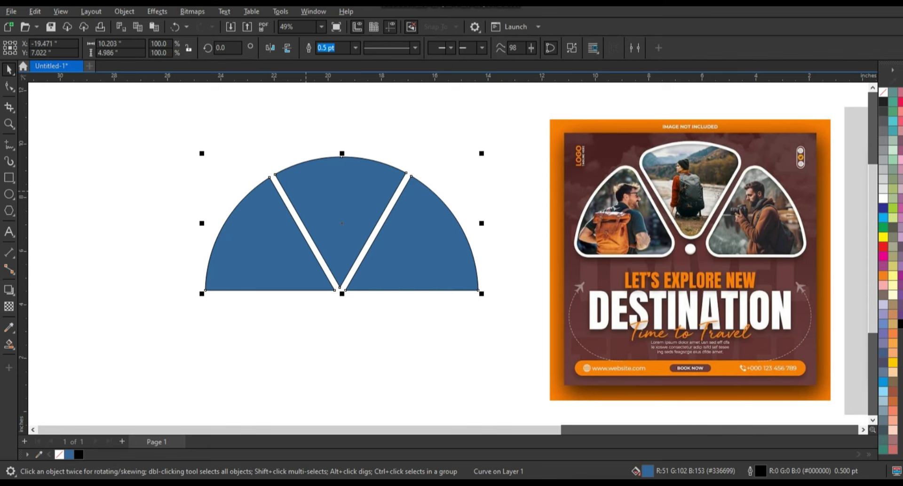
pyautogui.hotkey('alt', 'w')
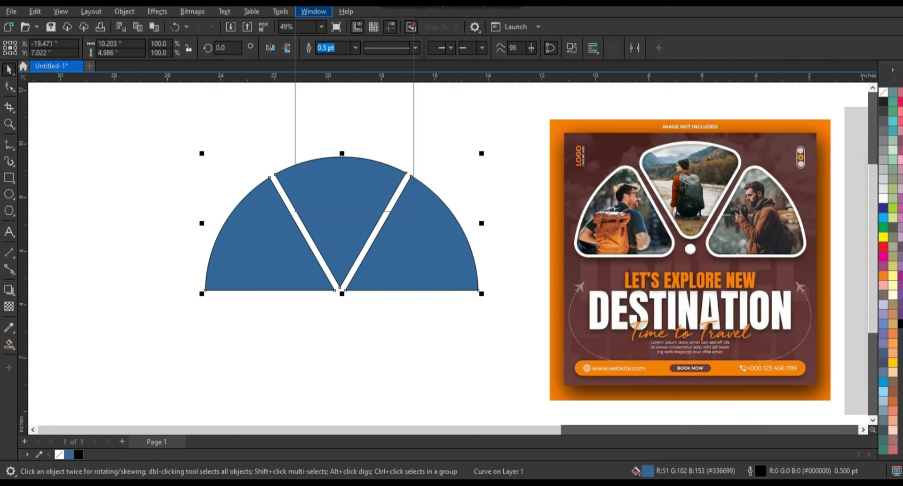
# Apply a 0.55-inch Fillet to all wedge corners using the Corners docker
pyautogui.press('d')
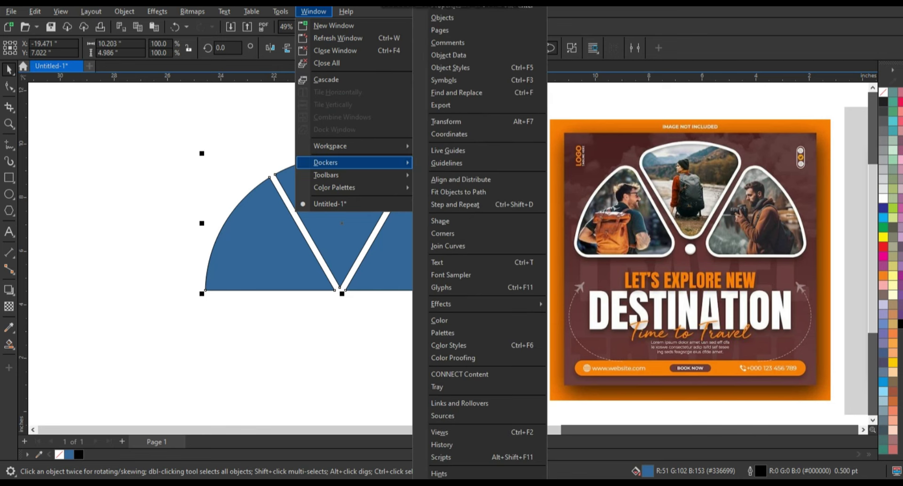
pyautogui.press('g')
pyautogui.press('Down')
pyautogui.press('Down')
pyautogui.press('Down')
pyautogui.press('Down')
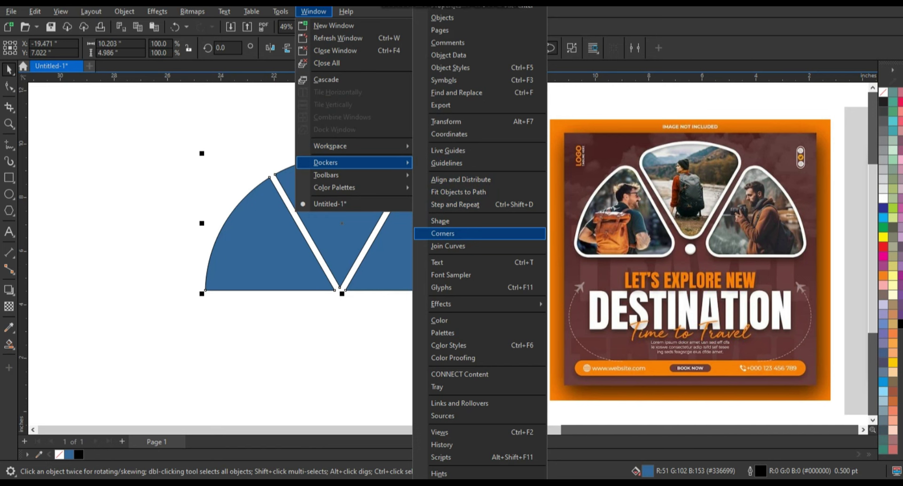
pyautogui.press('Return')
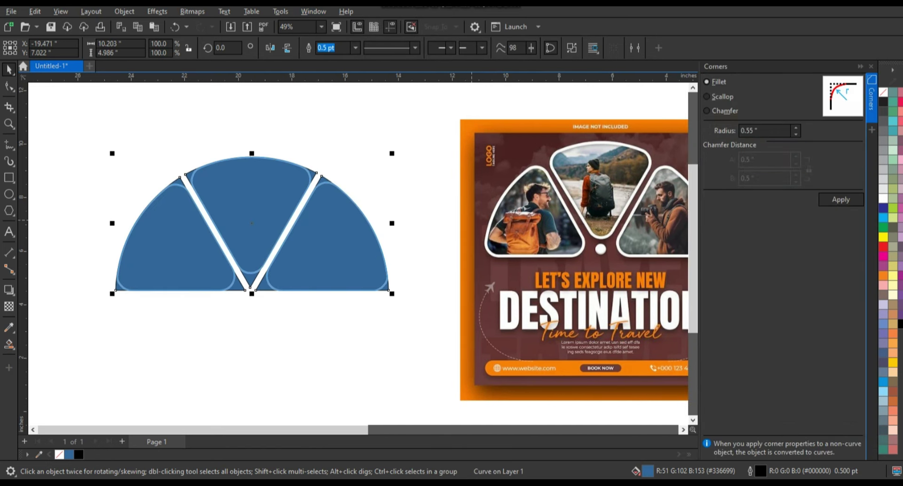
pyautogui.scroll(-2, 767, 130)
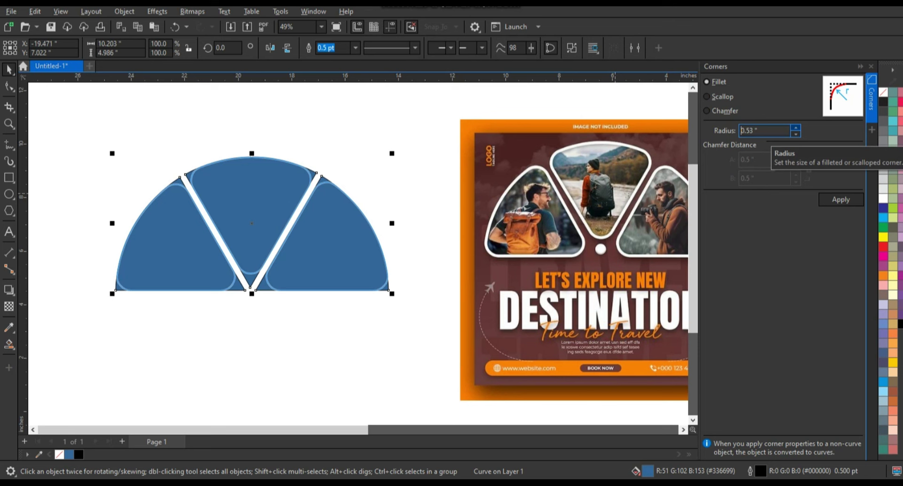
pyautogui.scroll(2, 767, 130)
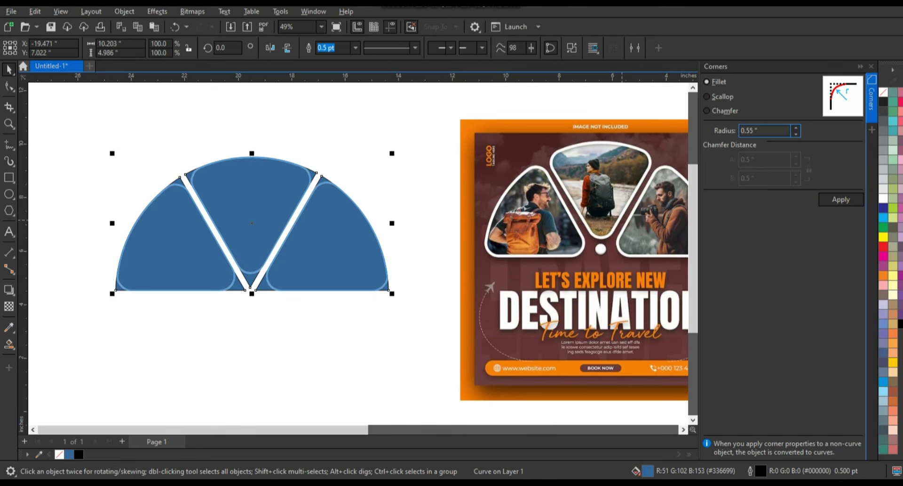
pyautogui.click(842, 199)
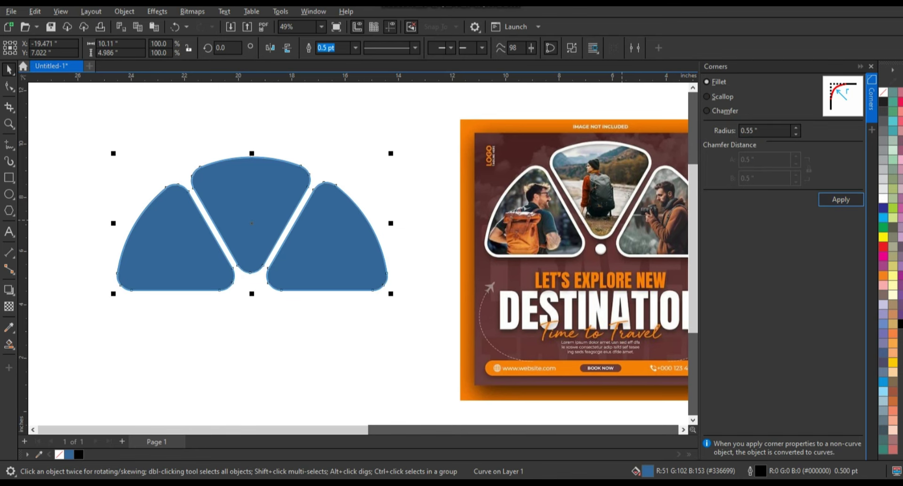
pyautogui.click(872, 66)
pyautogui.scroll(-1, 711, 262)
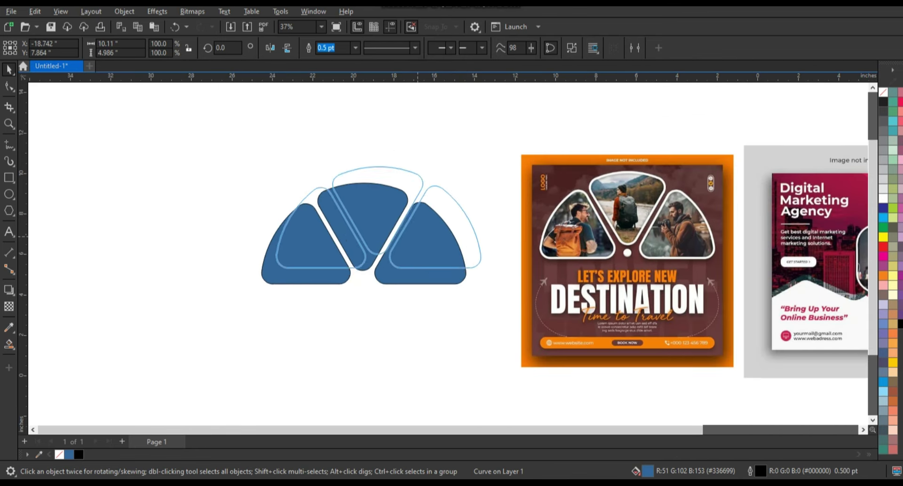
# Move the rounded wedges, zoom in on them, and remove their blue fill
pyautogui.moveTo(363, 232); pyautogui.dragTo(378, 216)
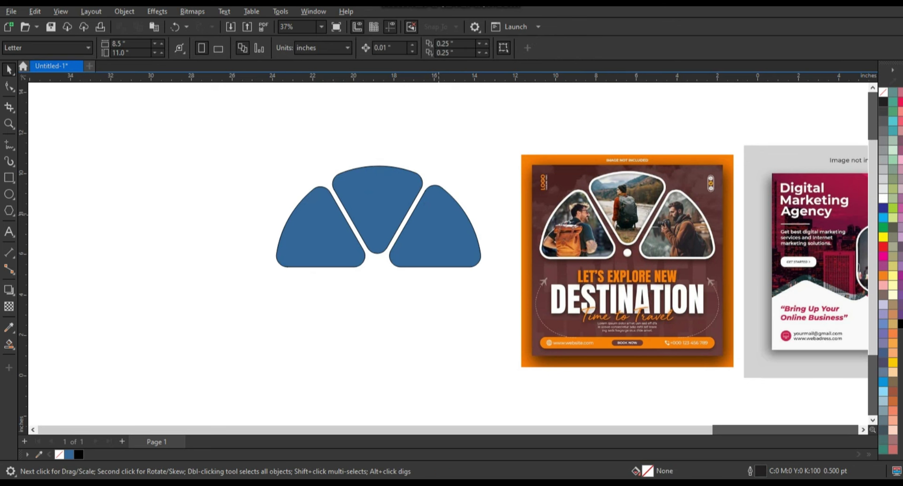
pyautogui.press('z')
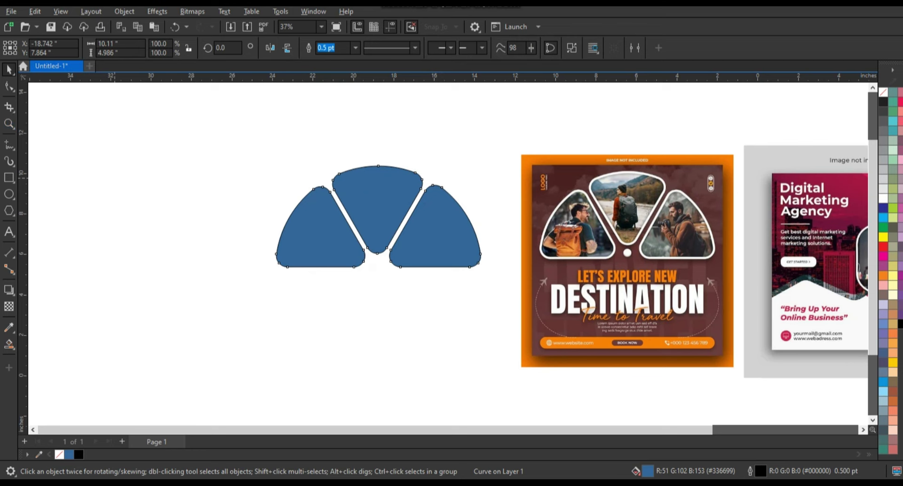
pyautogui.moveTo(268, 141); pyautogui.dragTo(557, 315)
pyautogui.press('space')
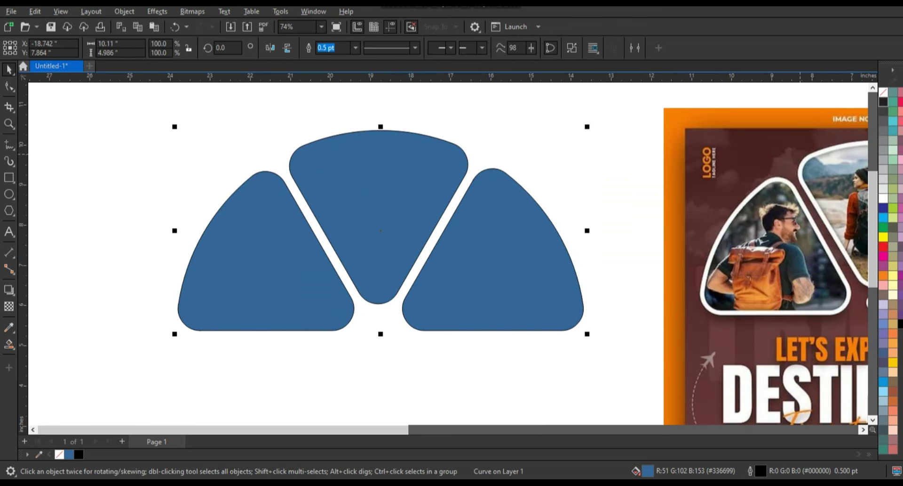
pyautogui.click(60, 453)
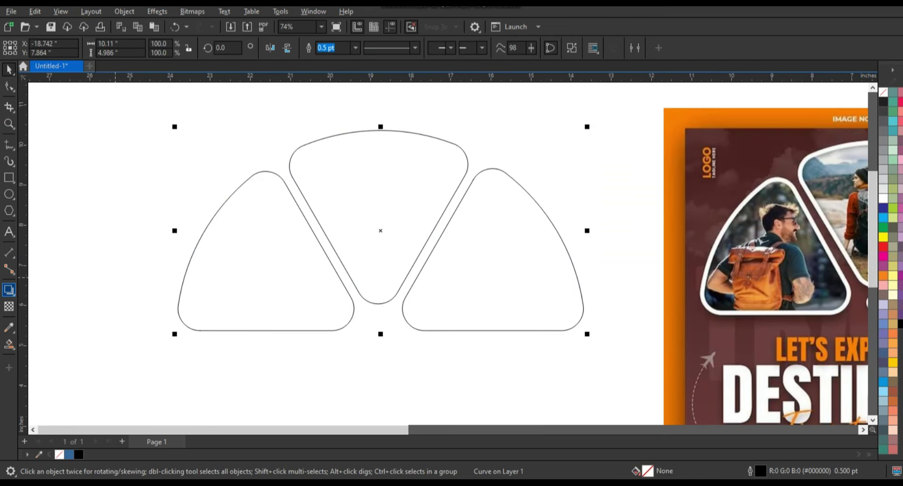
# Add a 0.12-inch inner contour to each wedge and break it into separate outlines
pyautogui.click(9, 289)
pyautogui.click(47, 302)
pyautogui.moveTo(381, 131); pyautogui.dragTo(381, 135)
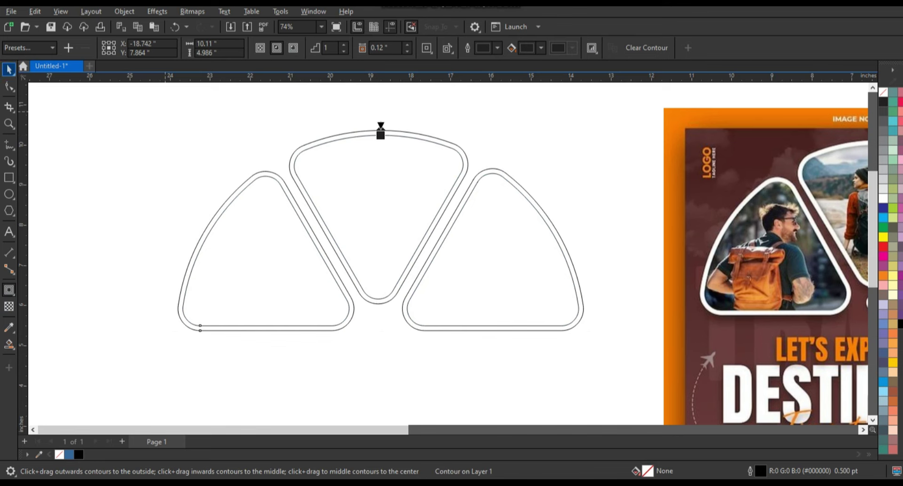
pyautogui.click(9, 69)
pyautogui.click(125, 11)
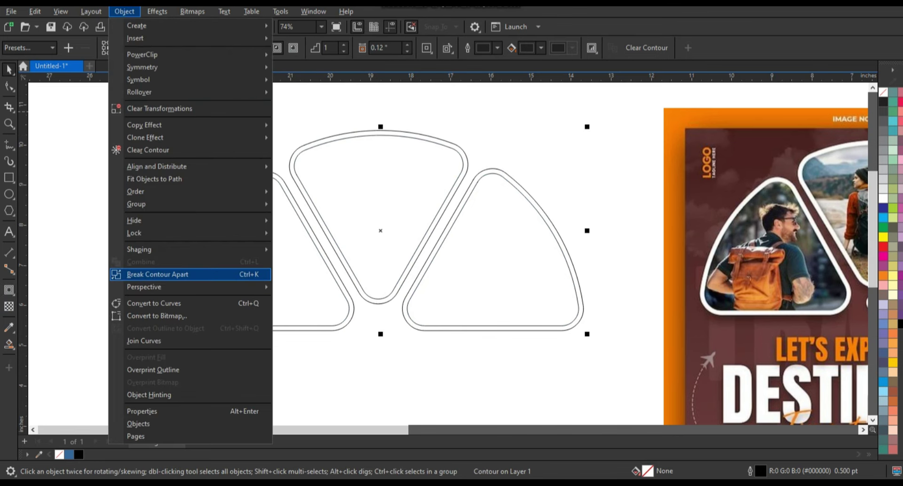
pyautogui.click(155, 274)
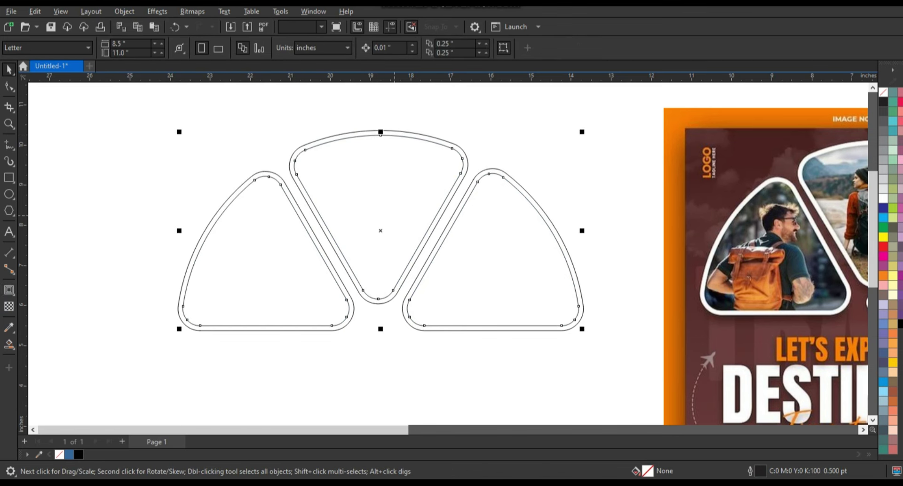
# Fill the inner wedge shapes with 20% black light grey, then deselect
pyautogui.press('Tab')
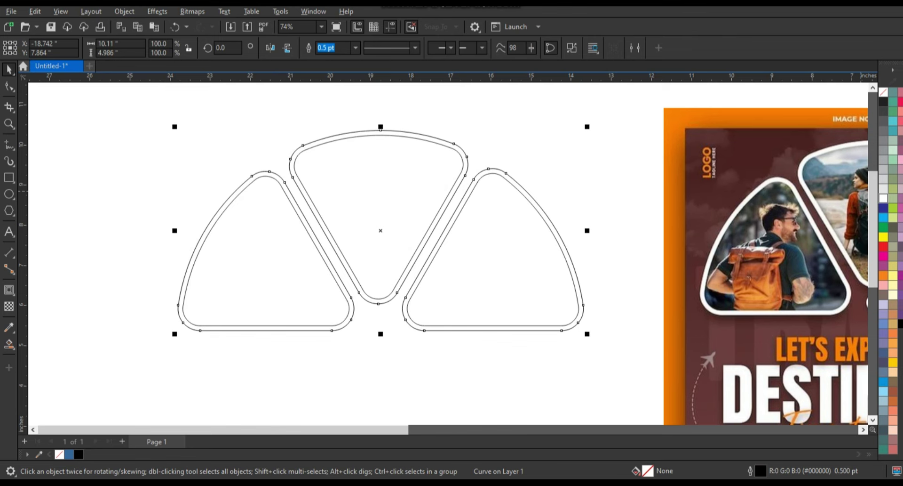
pyautogui.press('Tab')
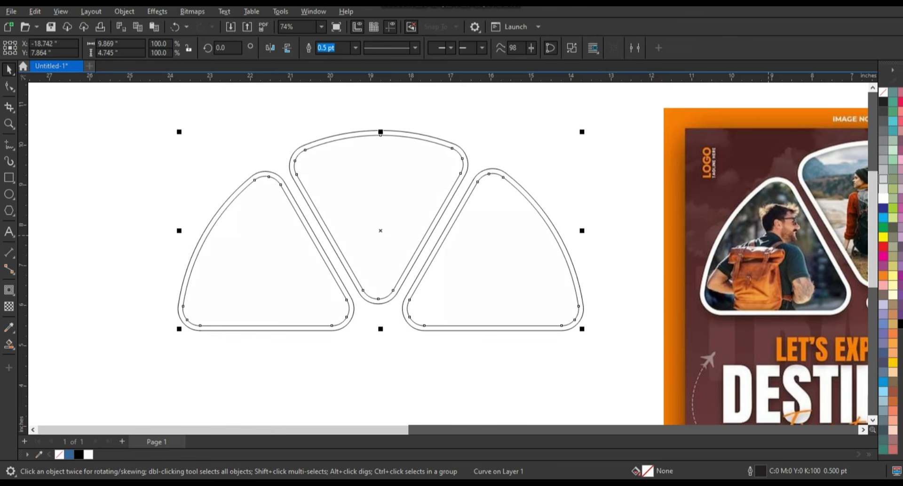
pyautogui.click(884, 179)
pyautogui.scroll(-1, 466, 236)
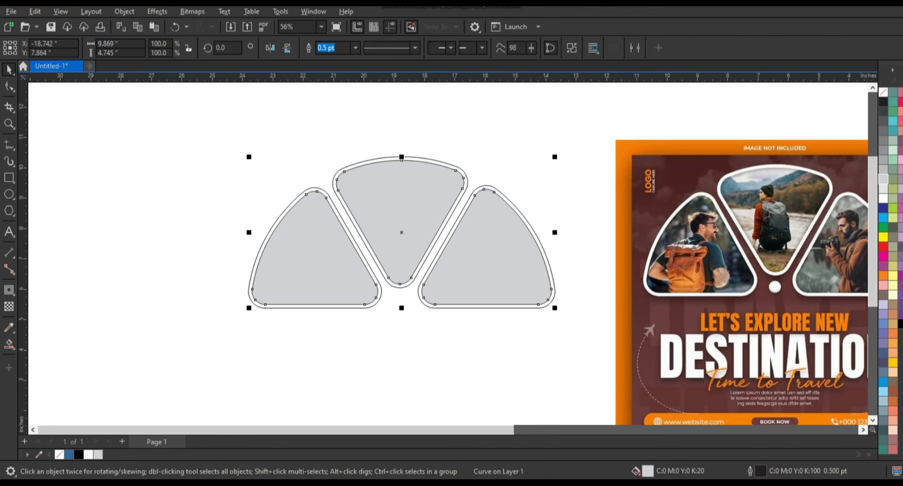
pyautogui.click(286, 212)
pyautogui.scroll(-2, 285, 211)
# Scale the three hiker photos down and place them beside the wedge frames
pyautogui.scroll(-1, 827, 368)
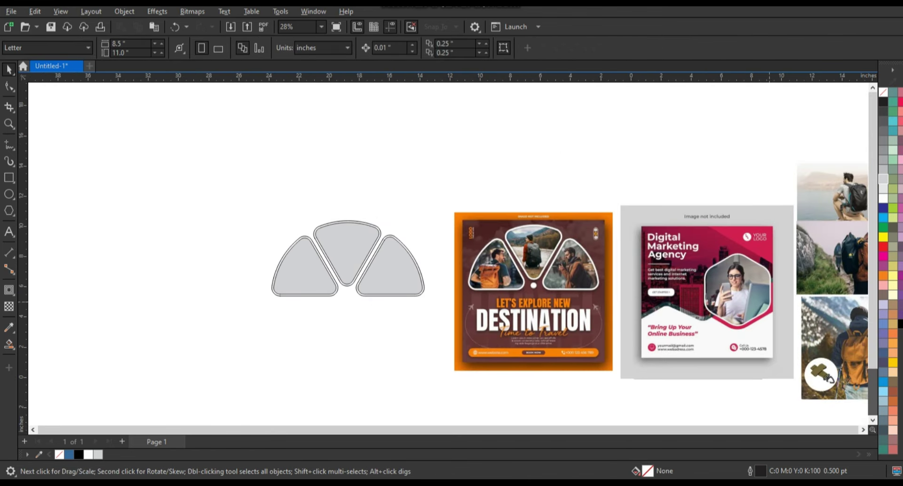
pyautogui.scroll(-1, 779, 341)
pyautogui.moveTo(749, 189)
pyautogui.mouseDown()
pyautogui.moveTo(828, 376)
pyautogui.moveTo(818, 315)
pyautogui.mouseUp()
pyautogui.moveTo(792, 283); pyautogui.dragTo(387, 281)
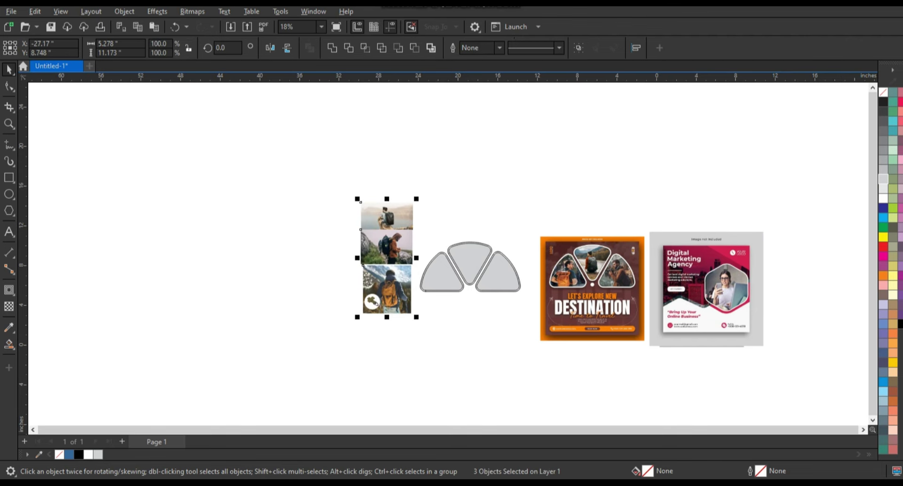
pyautogui.press('z')
pyautogui.moveTo(613, 334); pyautogui.dragTo(614, 334)
pyautogui.press('space')
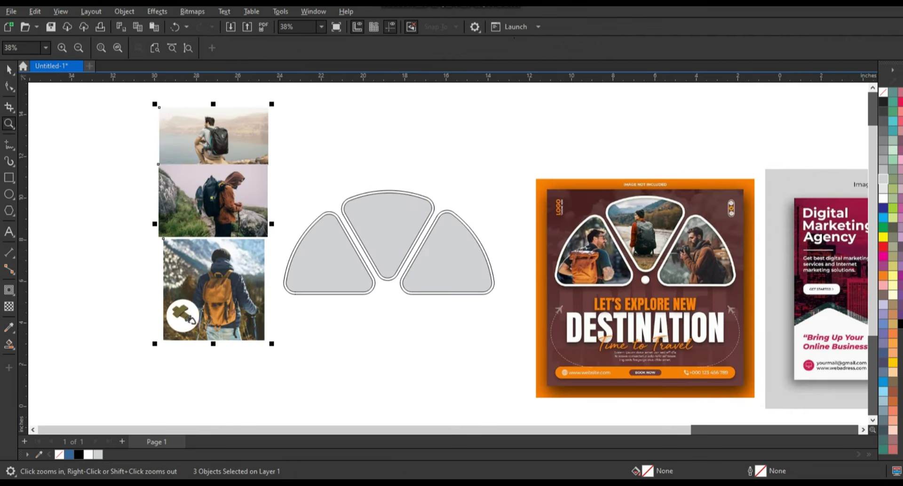
# PowerClip the top photo into the middle wedge, the next into the right, the bottom into the left
pyautogui.rightClick(211, 148)
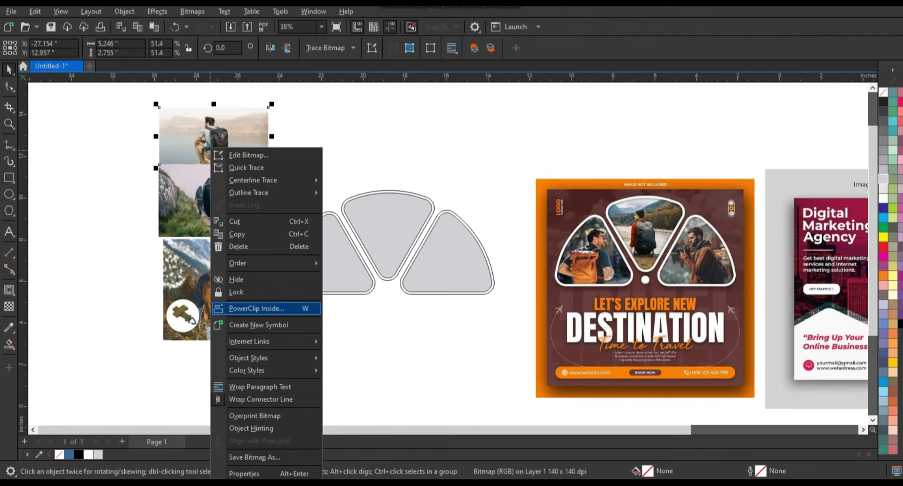
pyautogui.click(256, 308)
pyautogui.click(388, 226)
pyautogui.rightClick(217, 200)
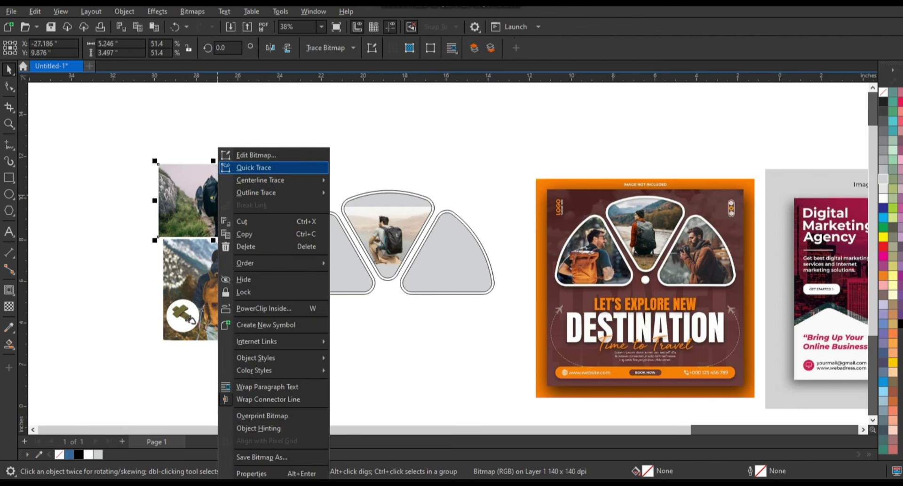
pyautogui.click(257, 308)
pyautogui.click(447, 254)
pyautogui.rightClick(173, 282)
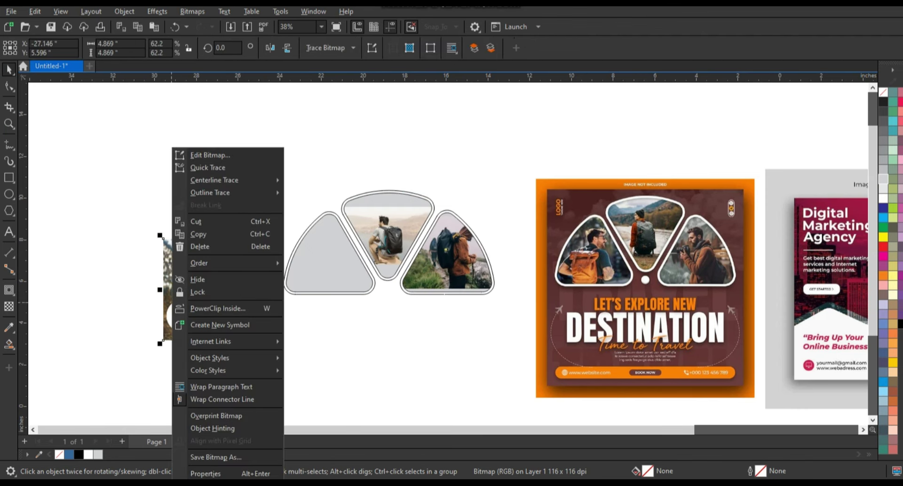
pyautogui.click(226, 308)
pyautogui.click(330, 263)
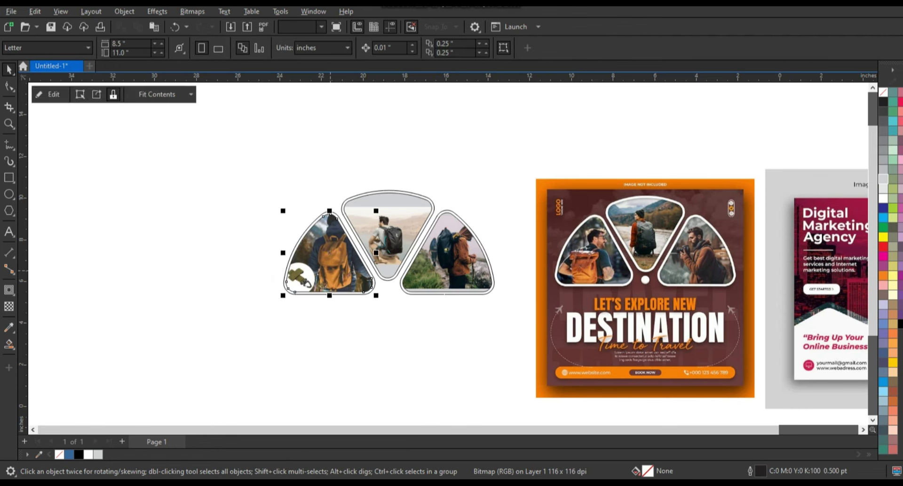
pyautogui.rightClick(333, 254)
pyautogui.click(376, 146)
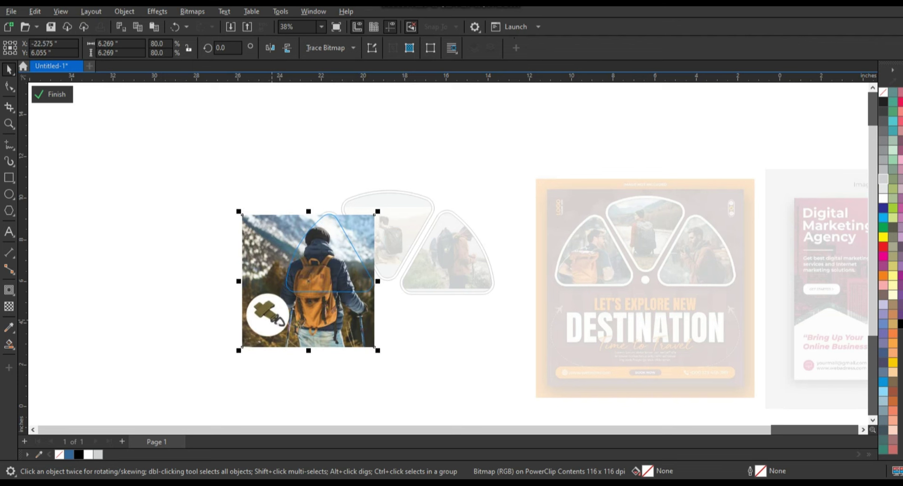
# Enlarge and reposition the photos inside the left and middle wedge frames
pyautogui.moveTo(269, 320); pyautogui.dragTo(244, 348)
pyautogui.moveTo(314, 283); pyautogui.dragTo(317, 279)
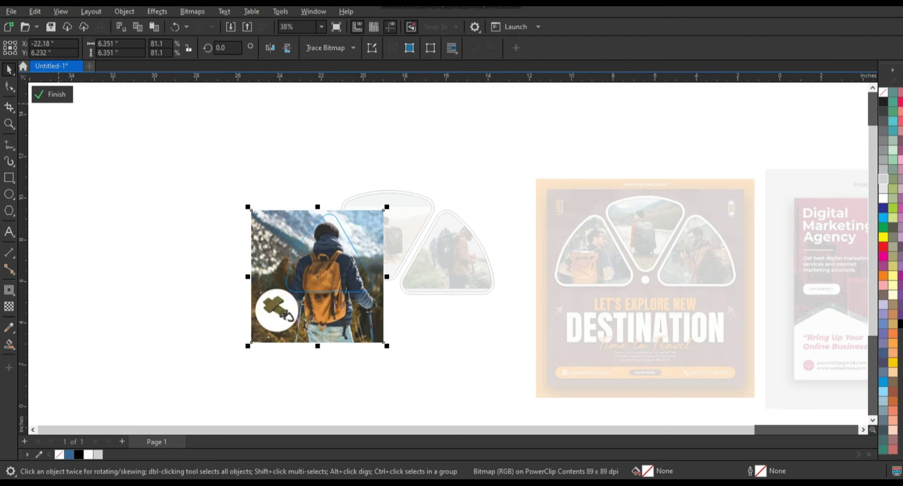
pyautogui.click(52, 94)
pyautogui.rightClick(395, 226)
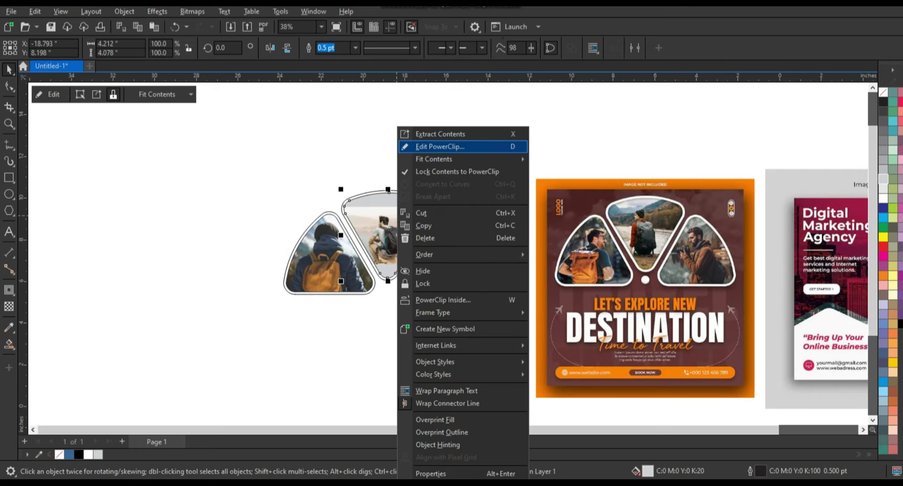
pyautogui.click(440, 146)
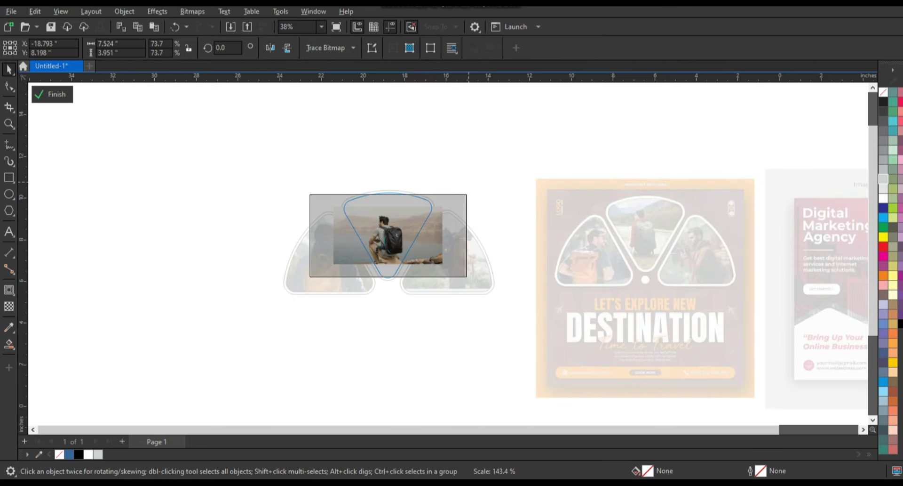
pyautogui.moveTo(467, 277); pyautogui.dragTo(477, 284)
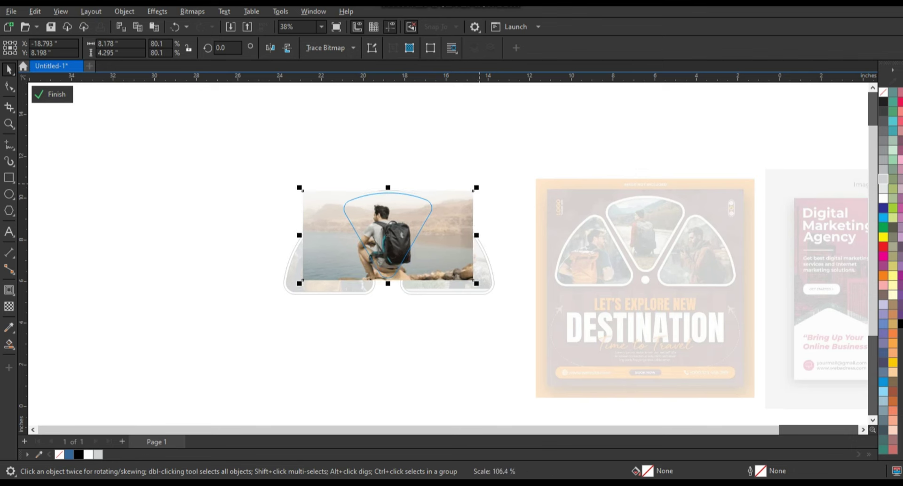
pyautogui.click(52, 95)
# Mirror the right wedge's photo horizontally, enlarge and reposition it, then select all three frames
pyautogui.click(452, 254)
pyautogui.click(40, 93)
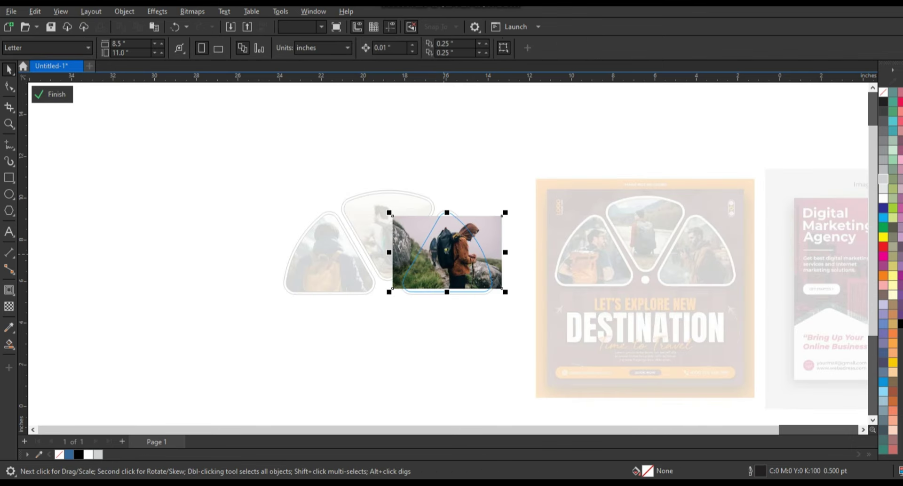
pyautogui.click(270, 48)
pyautogui.moveTo(447, 251); pyautogui.dragTo(460, 276)
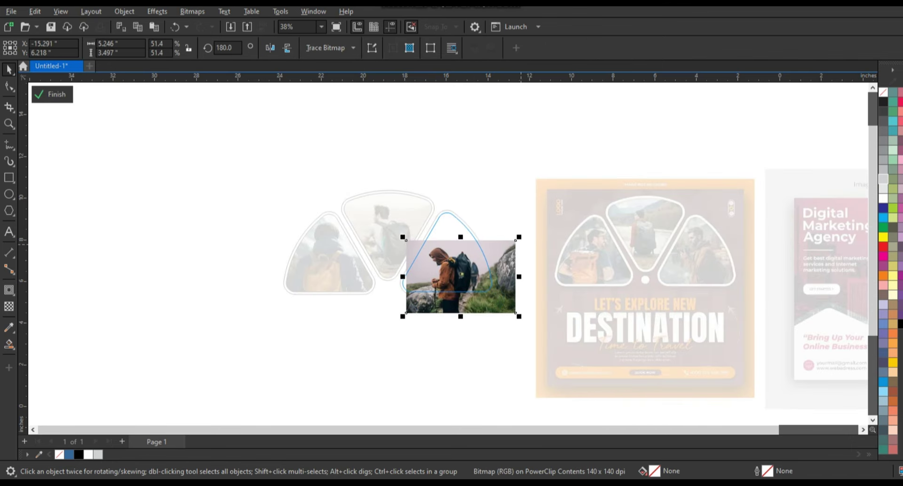
pyautogui.moveTo(519, 316); pyautogui.dragTo(529, 322)
pyautogui.moveTo(461, 276); pyautogui.dragTo(463, 267)
pyautogui.click(463, 267)
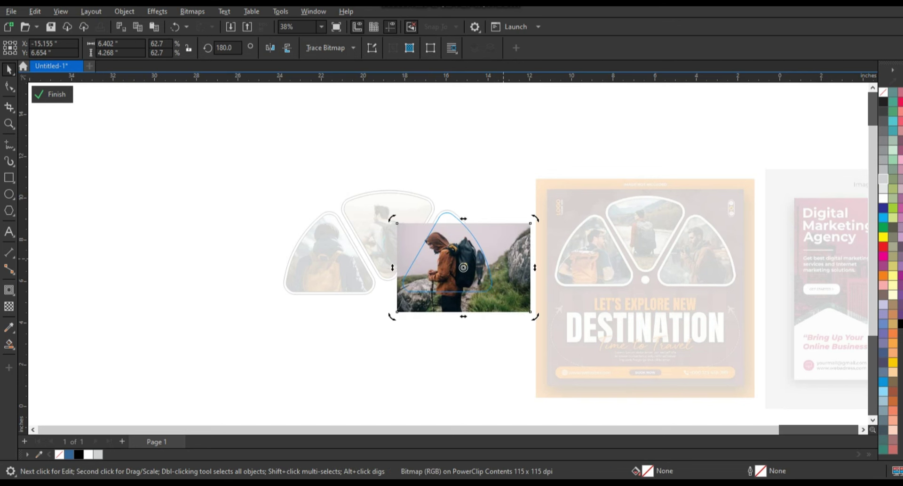
pyautogui.click(464, 267)
pyautogui.moveTo(463, 311); pyautogui.dragTo(464, 134)
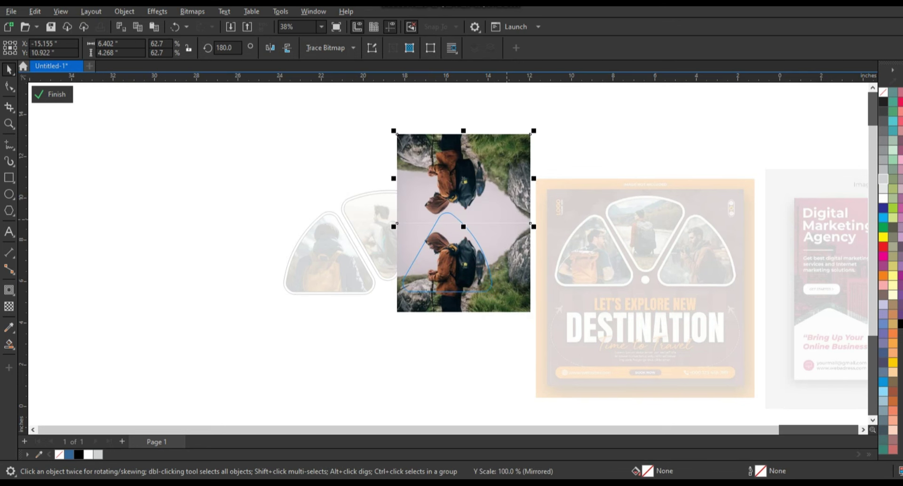
pyautogui.click(52, 94)
pyautogui.press('Escape')
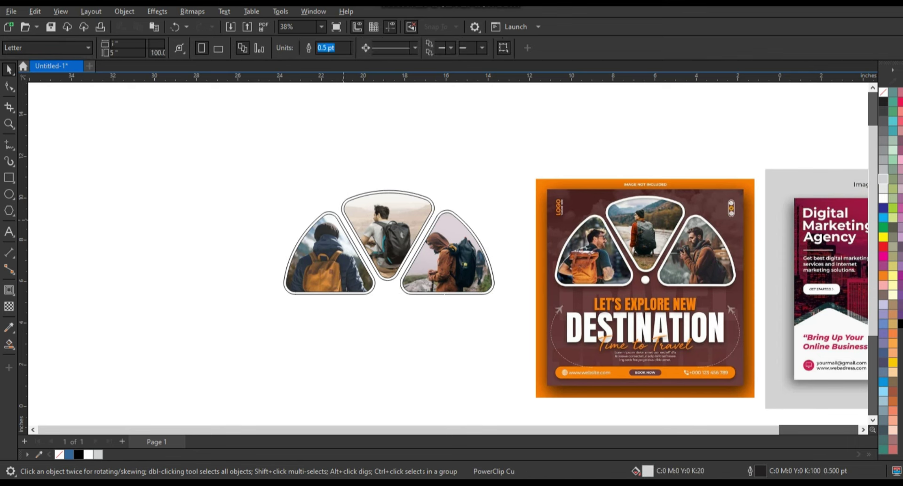
pyautogui.moveTo(206, 156); pyautogui.dragTo(506, 320)
# Draw a large square around the three photo frames and shift it right and down
pyautogui.press('Escape')
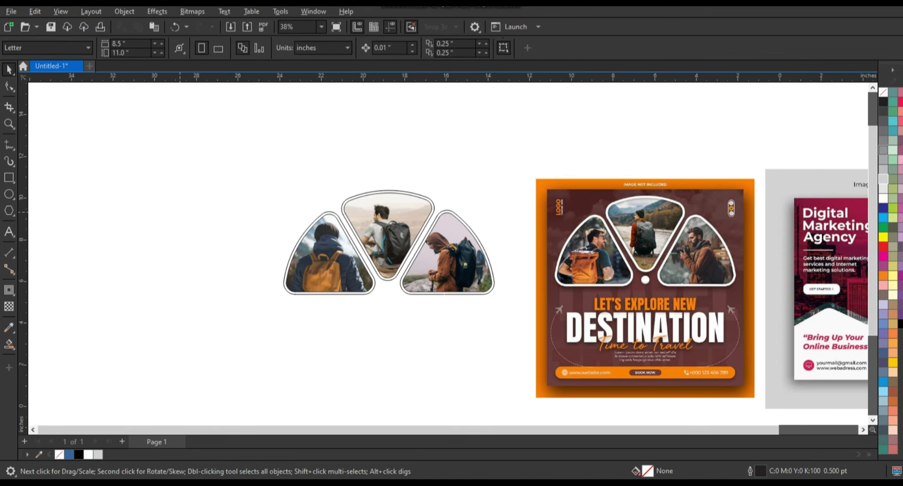
pyautogui.click(9, 177)
pyautogui.moveTo(207, 122); pyautogui.dragTo(477, 392)
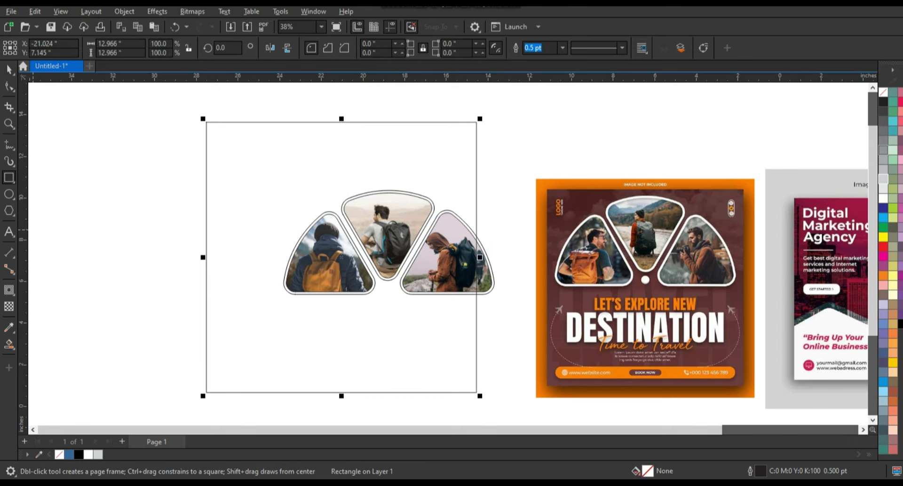
pyautogui.press('space')
pyautogui.moveTo(476, 257); pyautogui.dragTo(507, 270)
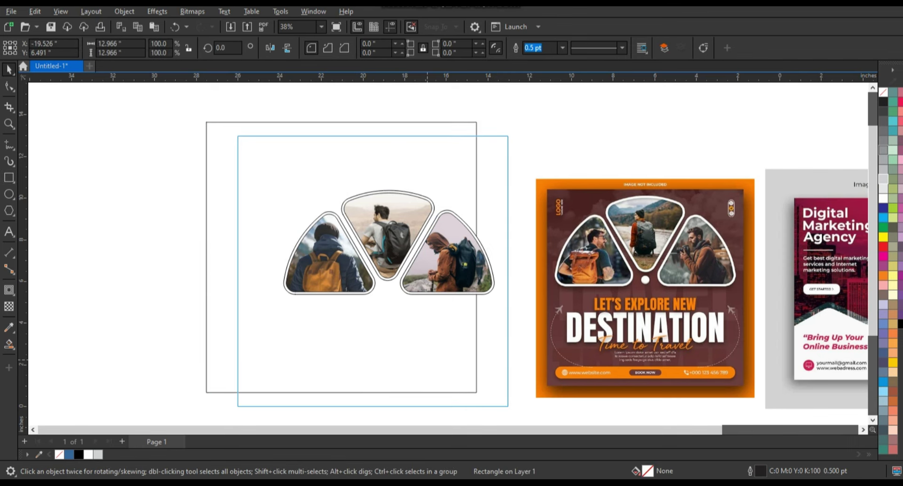
# Fill the square with maroon #5A3031 sampled from the reference flyer, then select the three frames
pyautogui.click(9, 326)
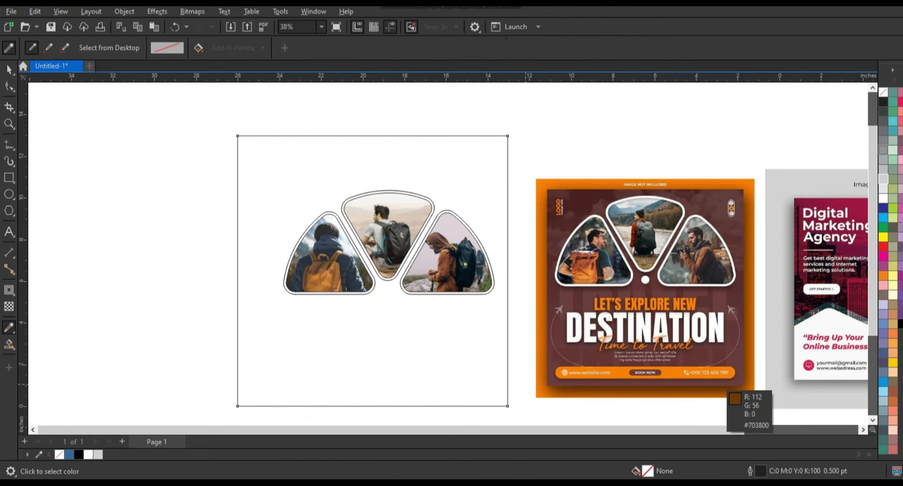
pyautogui.click(743, 297)
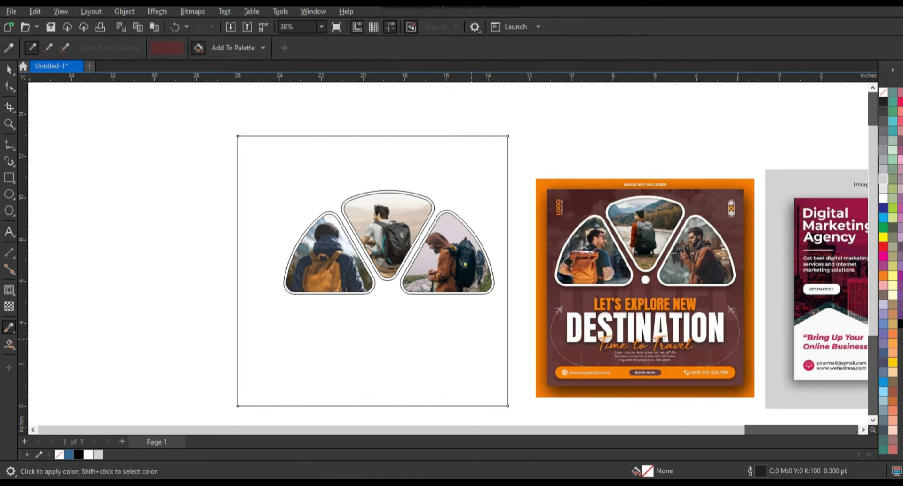
pyautogui.click(371, 371)
pyautogui.click(9, 69)
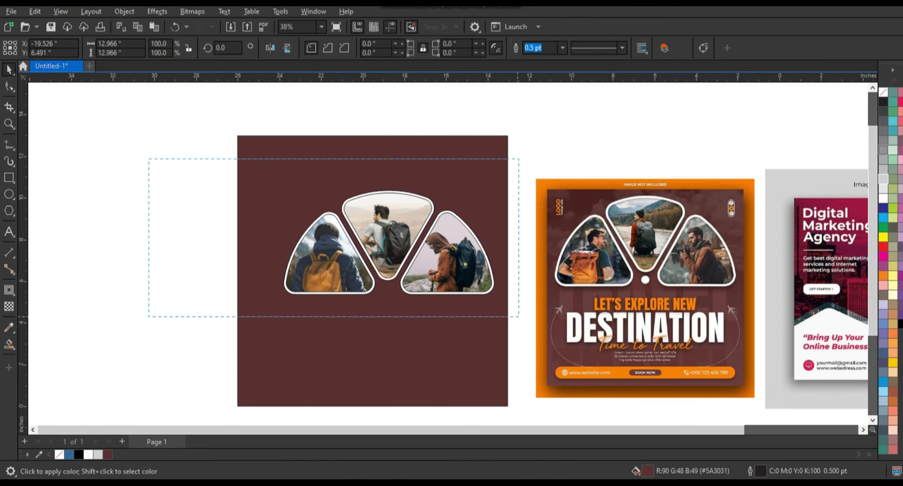
pyautogui.moveTo(148, 158); pyautogui.dragTo(517, 316)
# Remove the dark outlines from the frames, undoing an accidental move of the square
pyautogui.rightClick(884, 92)
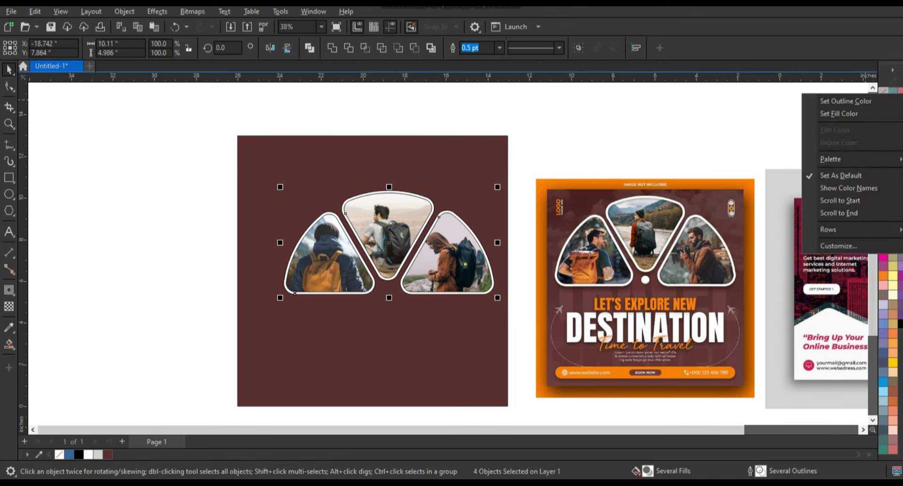
pyautogui.click(828, 97)
pyautogui.moveTo(372, 358); pyautogui.dragTo(350, 373)
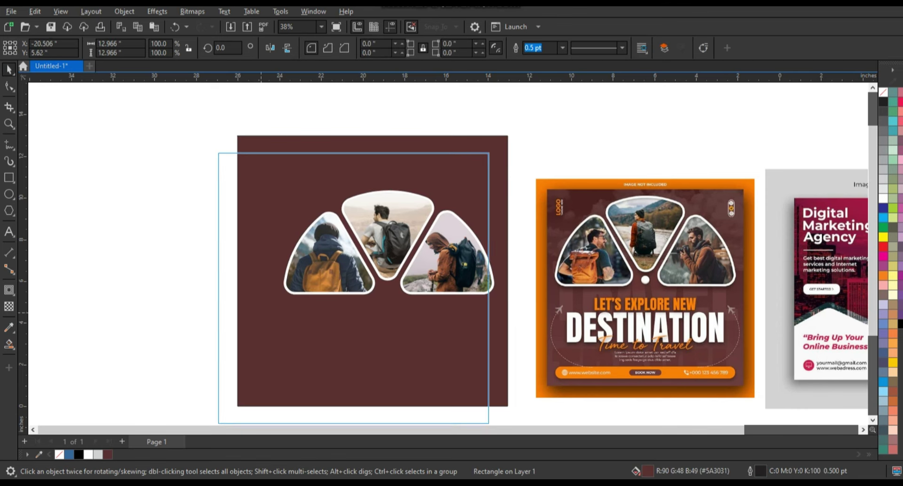
pyautogui.hotkey('ctrl', 'z')
pyautogui.moveTo(181, 188); pyautogui.dragTo(508, 328)
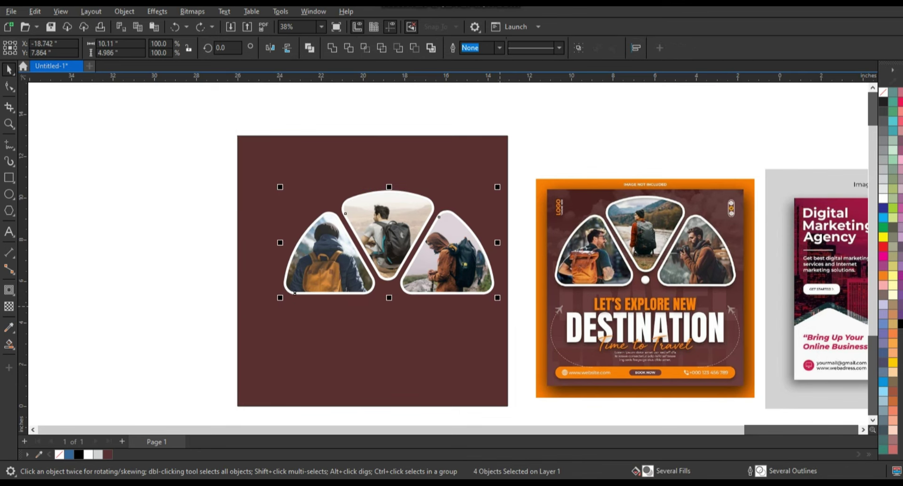
# Enlarge the three wedge frames and move them up across the maroon square's upper part
pyautogui.moveTo(280, 186); pyautogui.dragTo(247, 169)
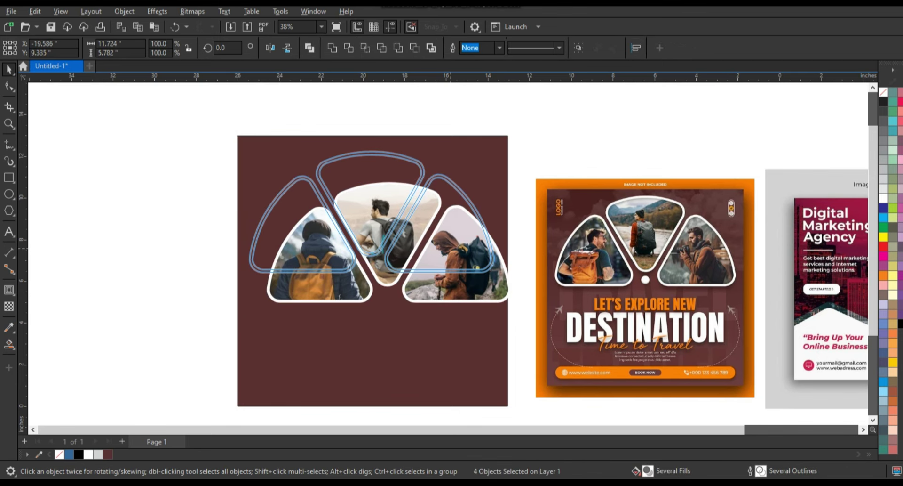
pyautogui.moveTo(372, 235); pyautogui.dragTo(371, 213)
pyautogui.moveTo(246, 147); pyautogui.dragTo(242, 145)
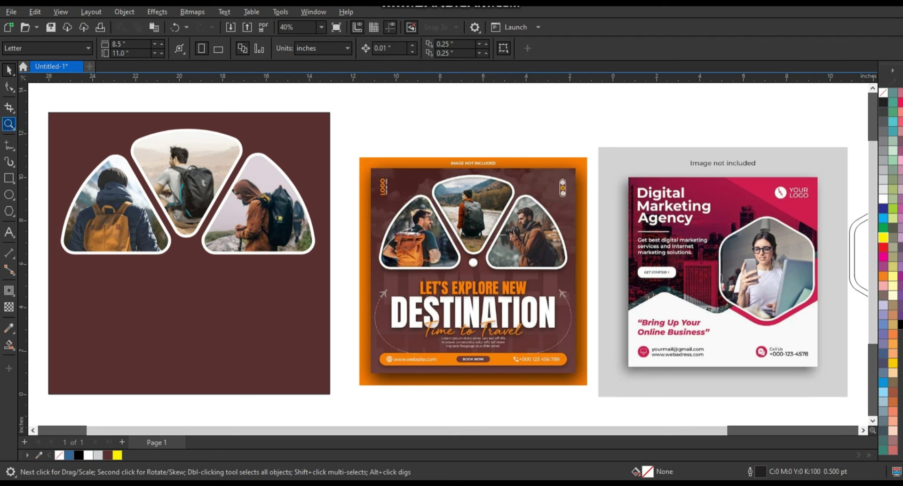
pyautogui.moveTo(359, 153); pyautogui.dragTo(589, 378)
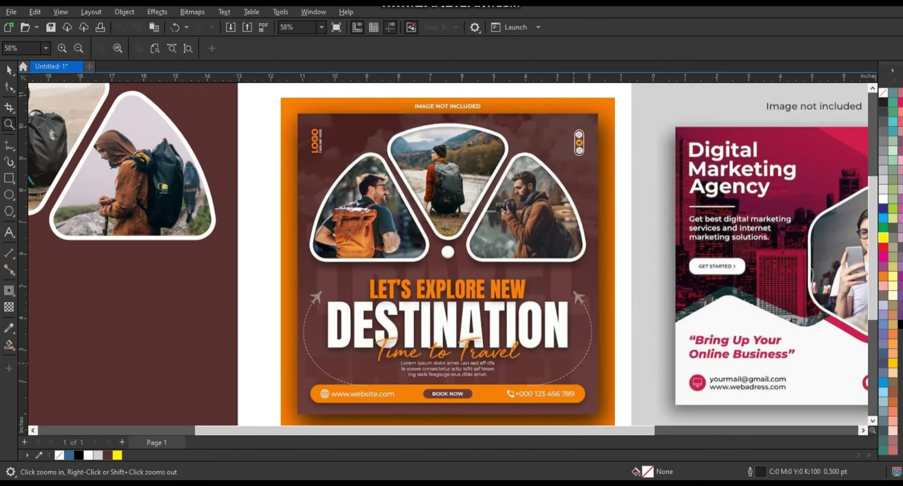